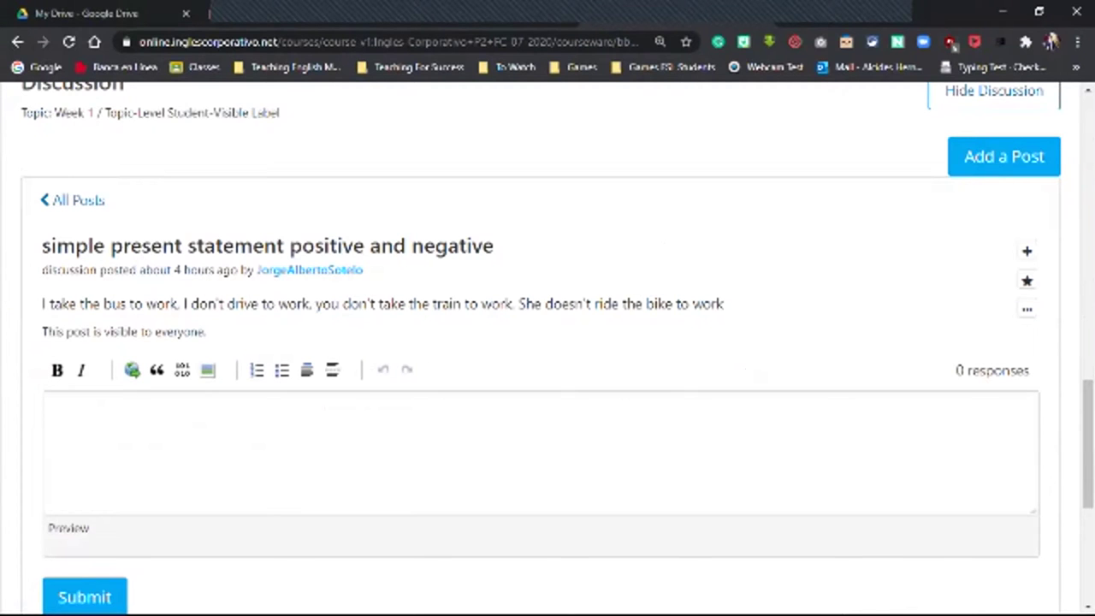
Leave the open student post and go to the 1.3 Simple present statements unit through the course outline
scroll(548, 342, down, 5)
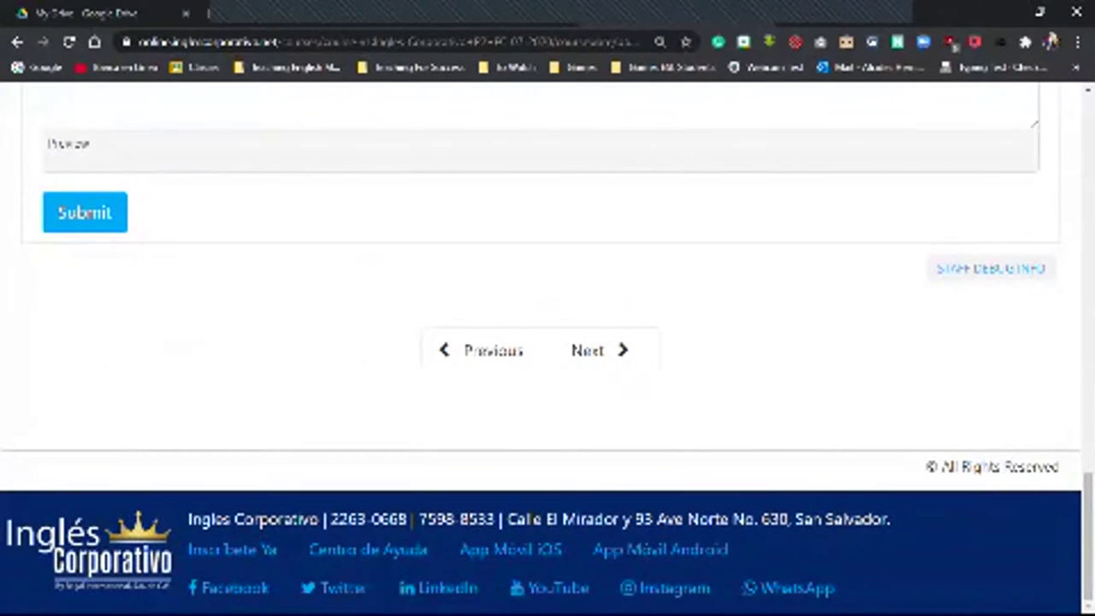
scroll(547, 342, up, 5)
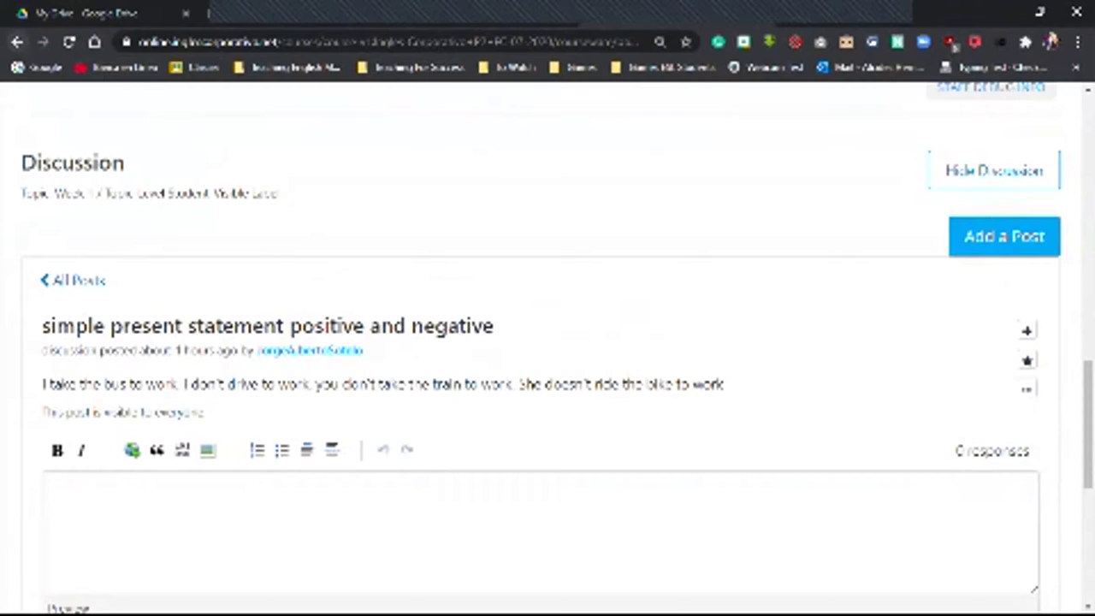
key(alt+Left)
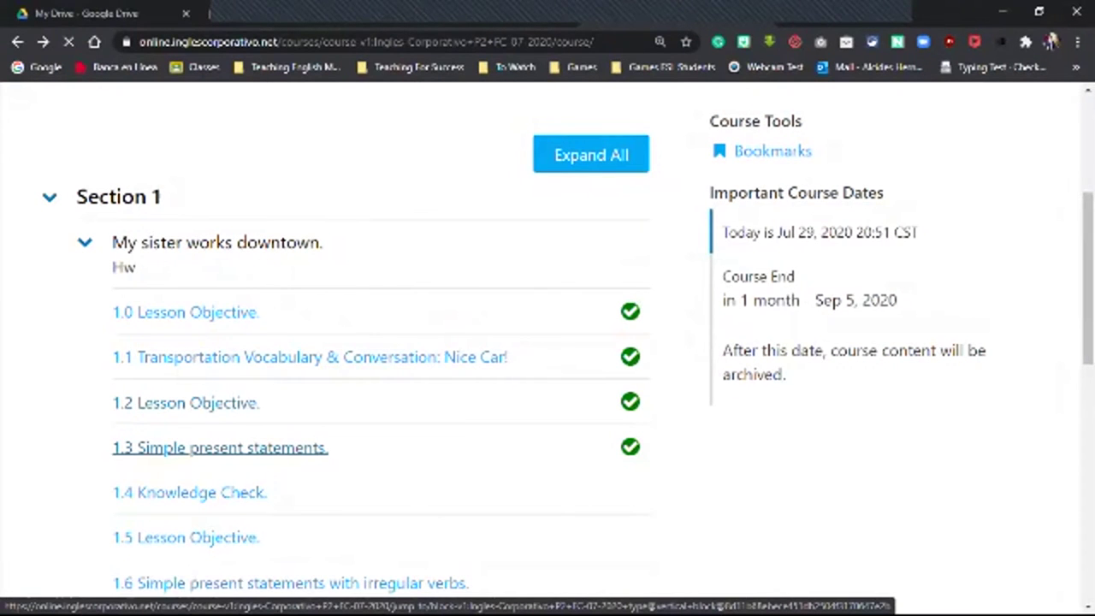
click(220, 447)
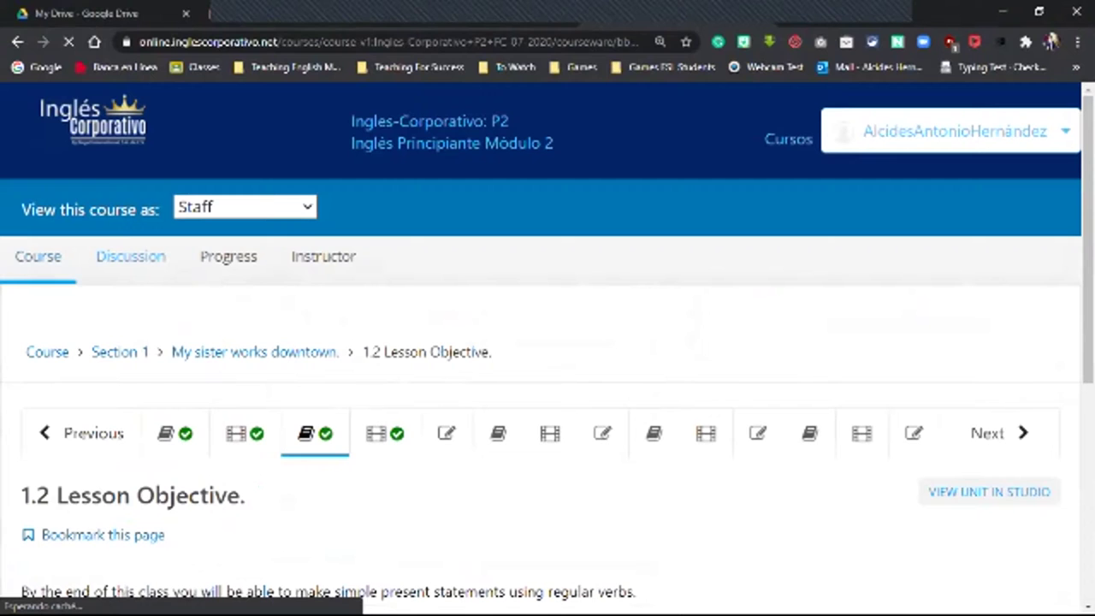
scroll(548, 343, down, 5)
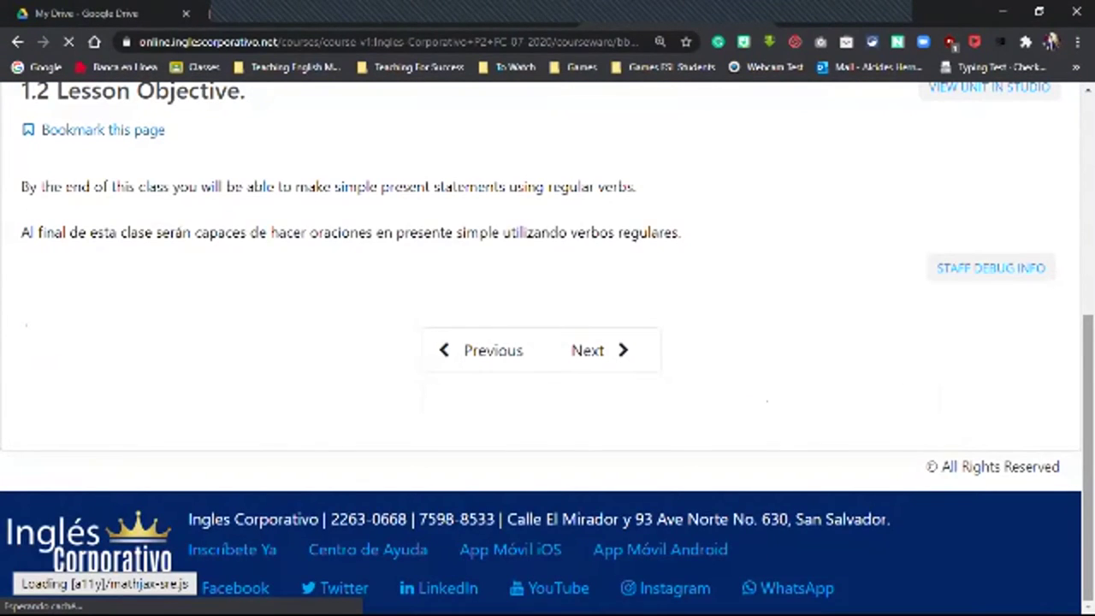
scroll(547, 342, up, 5)
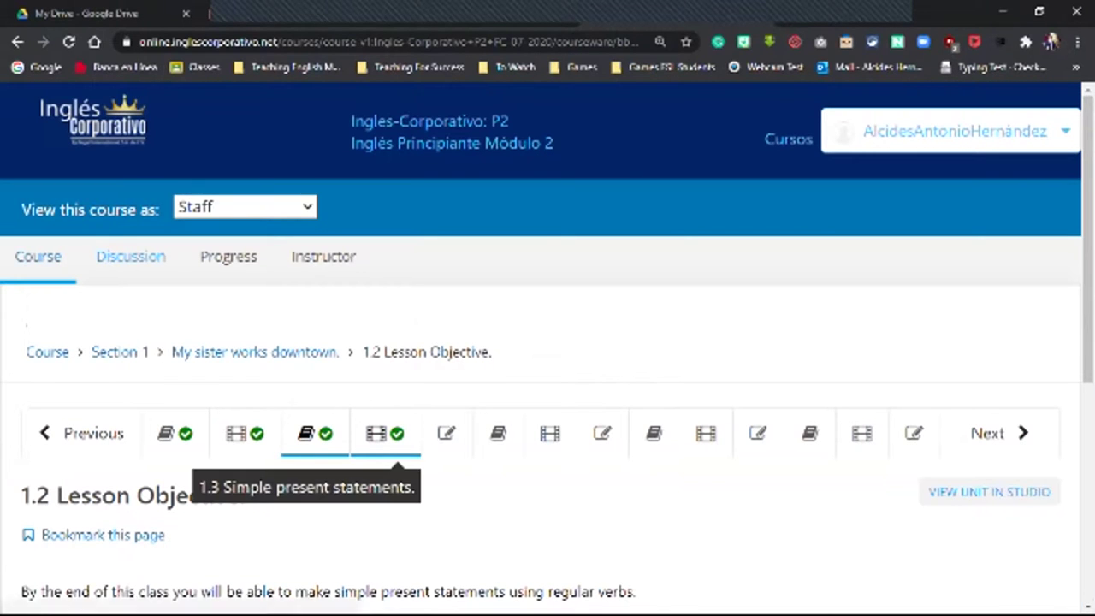
click(385, 433)
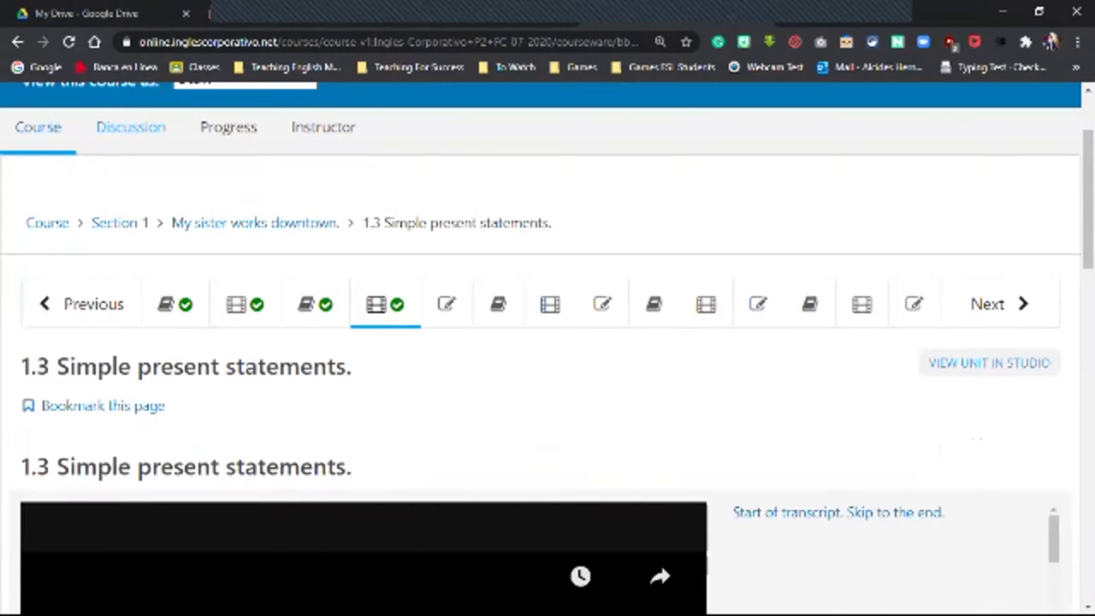
Review the video area and the students' posts in the discussion under the 1.3 Simple present statements unit
scroll(548, 342, down, 3)
scroll(319, 571, down, 1)
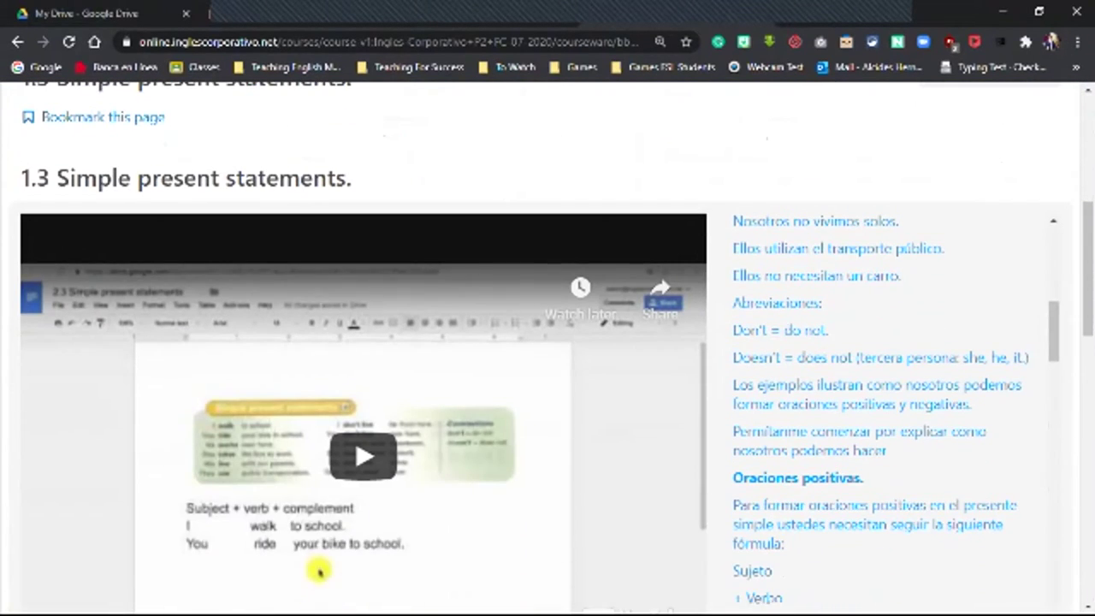
scroll(548, 342, down, 5)
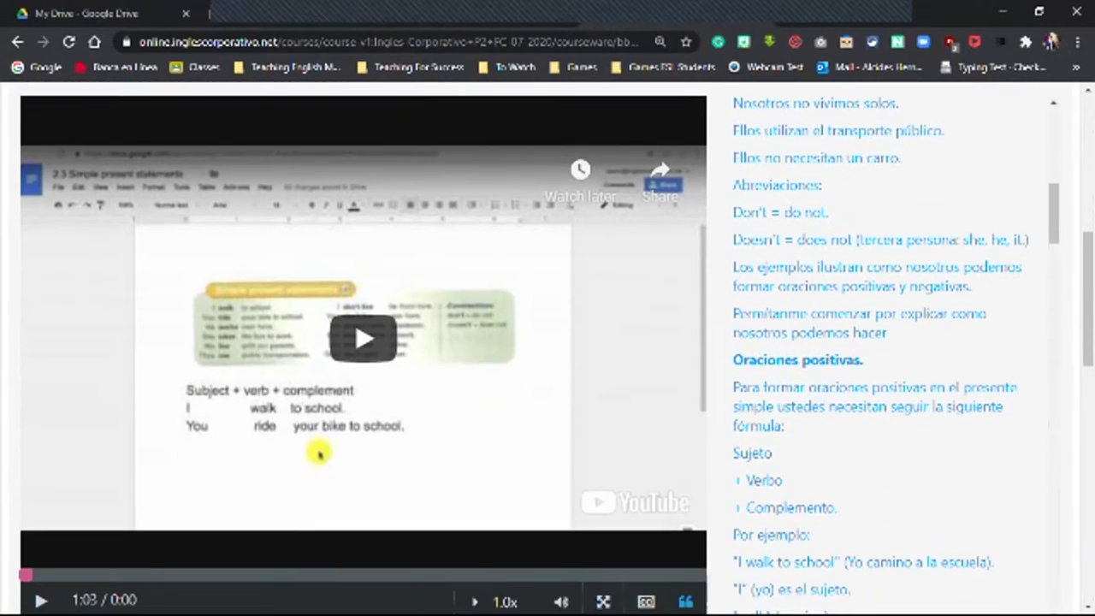
scroll(318, 257, down, 3)
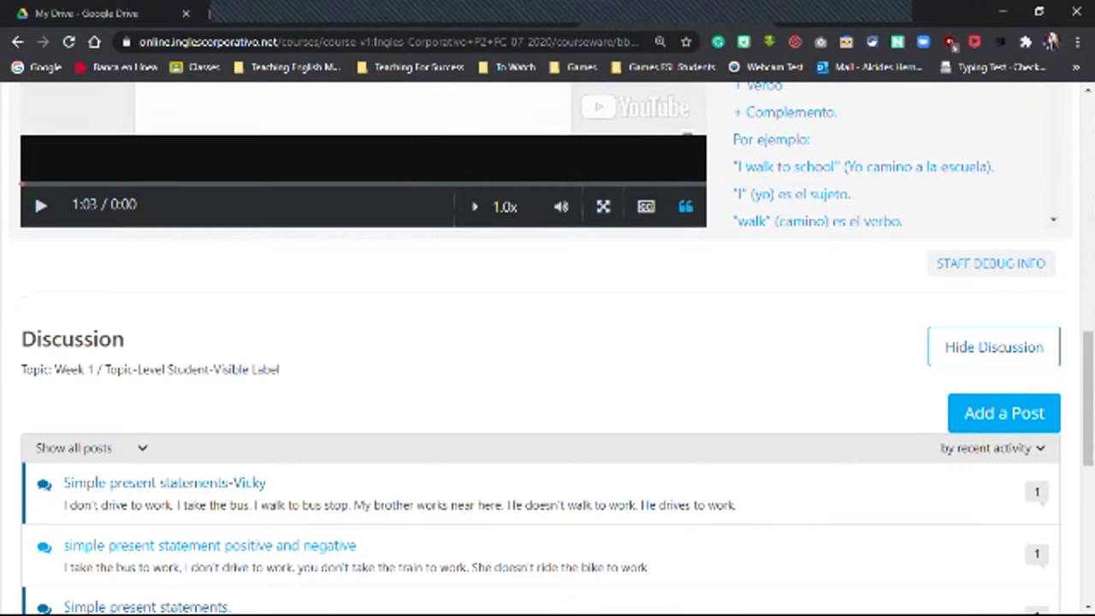
scroll(547, 348, down, 3)
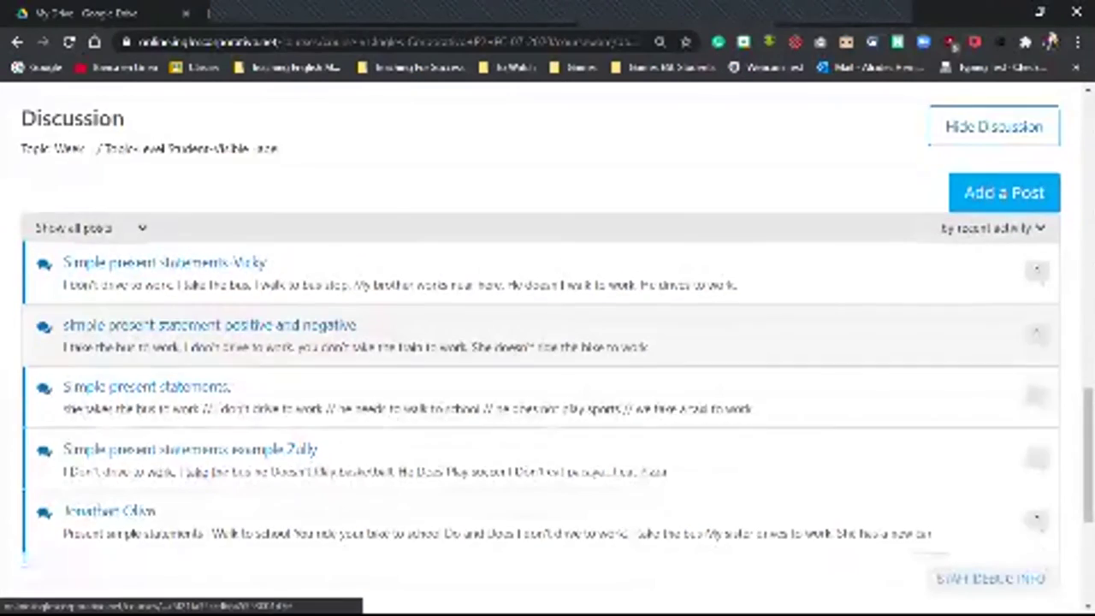
scroll(548, 343, down, 2)
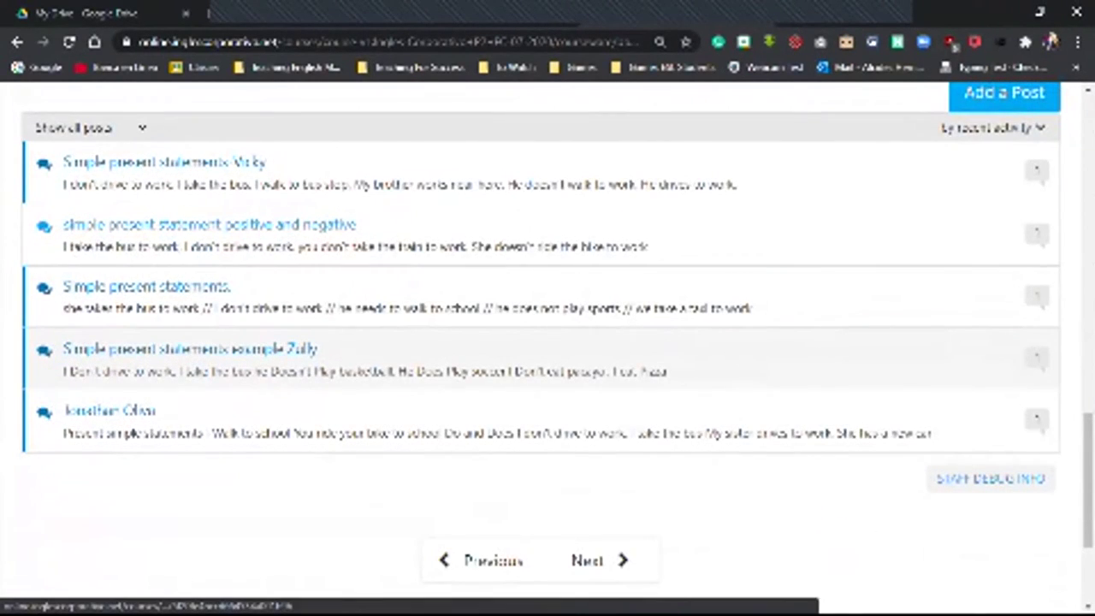
scroll(548, 343, up, 2)
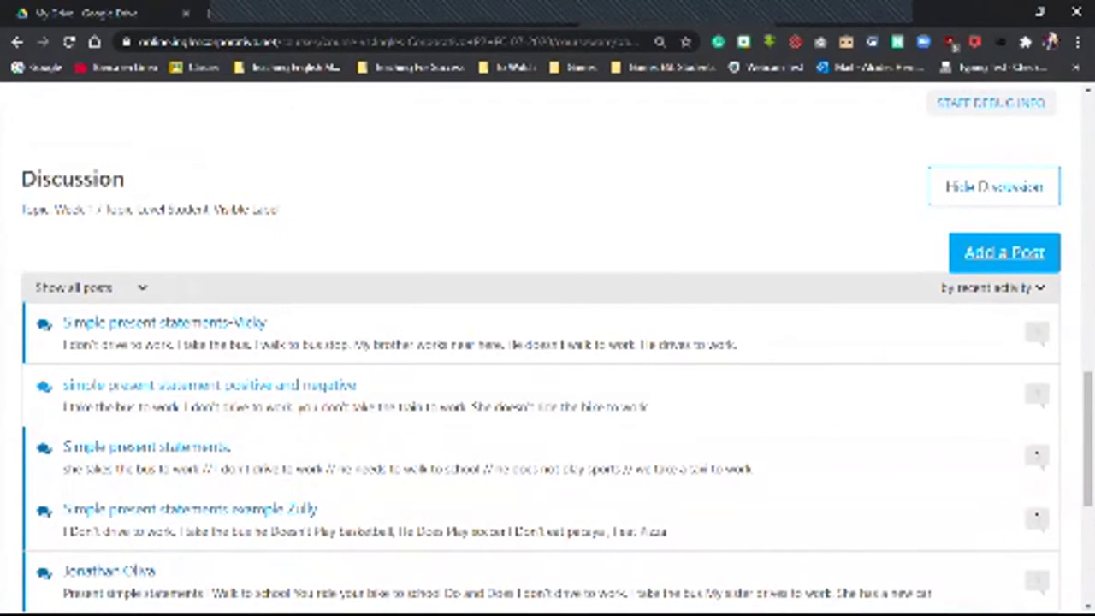
Start a new post in the unit's discussion with the post type set to Discussion
click(1005, 252)
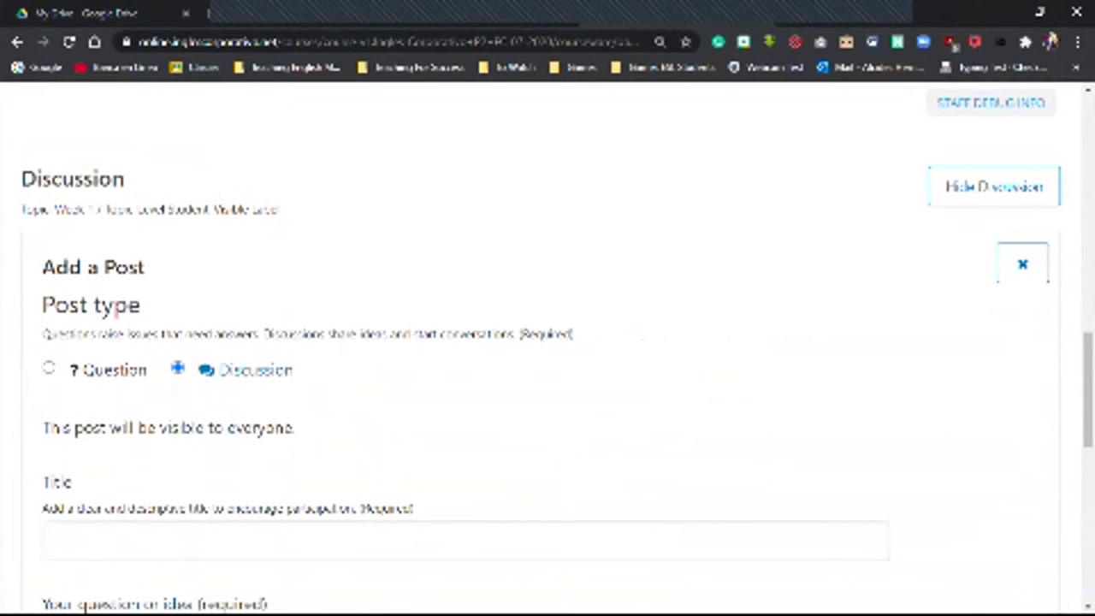
click(49, 368)
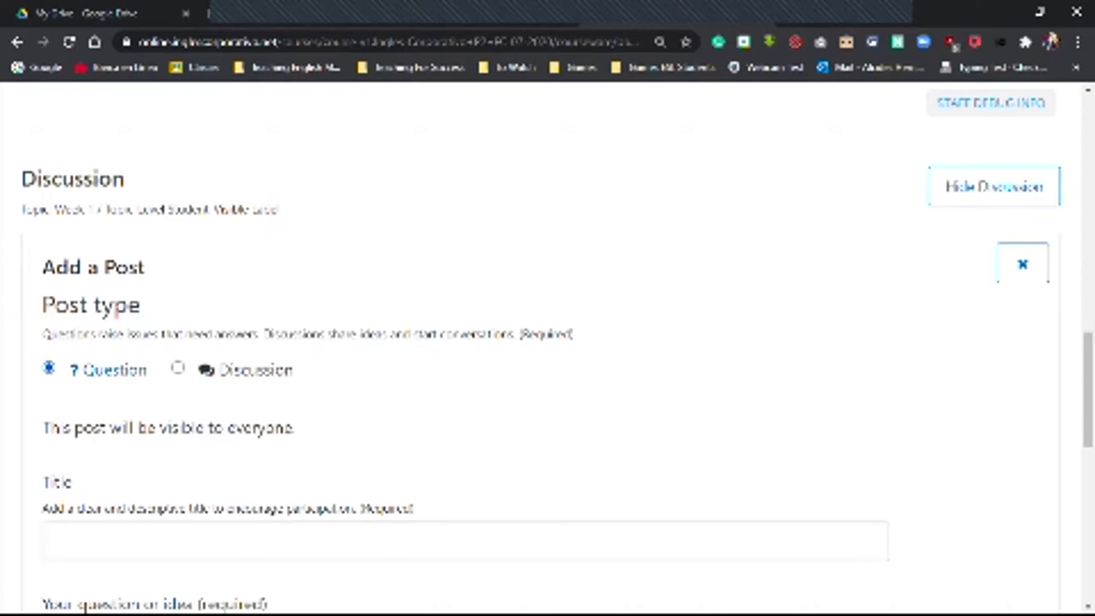
click(177, 368)
Begin the post's title with "I take an Uber to work. I dont take the bus. My sister"
click(466, 541)
text(It)
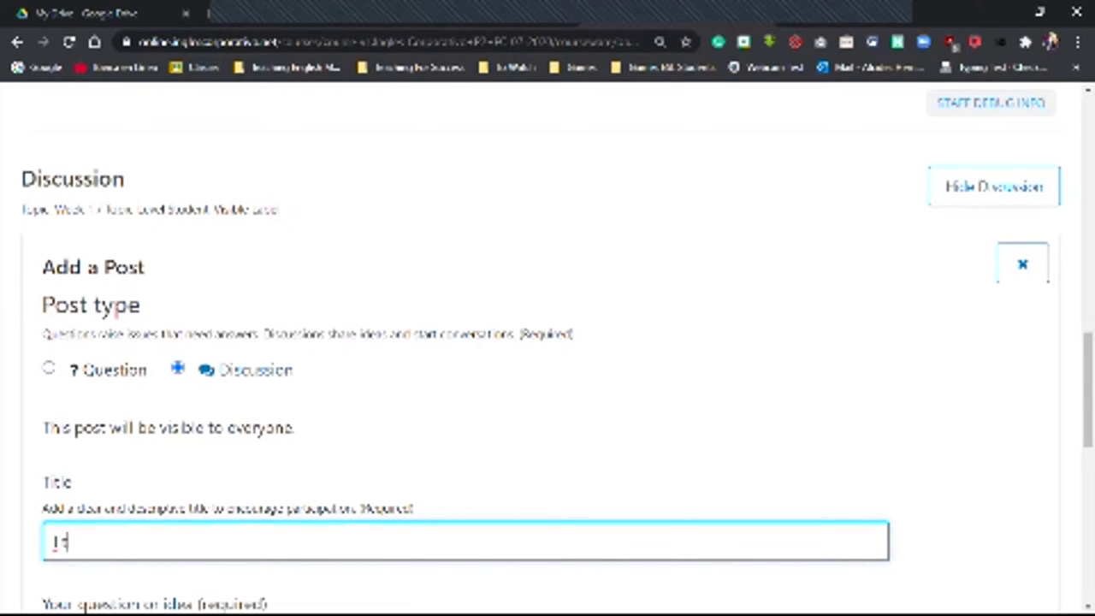
text(ake an U)
text(sb)
key(BackSpace)
key(BackSpace)
text(ber)
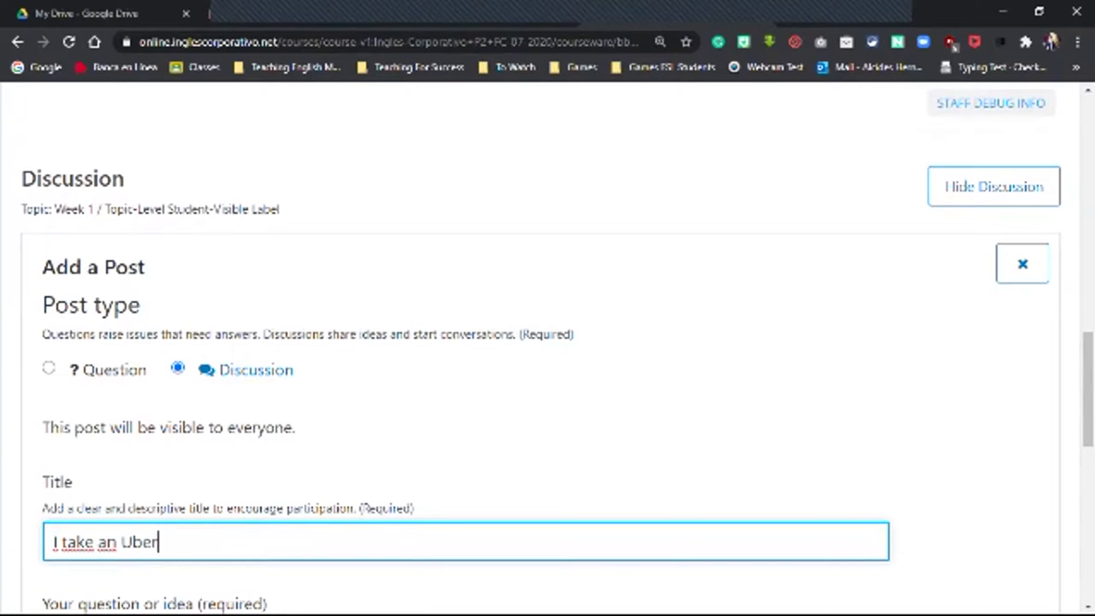
text( to work,)
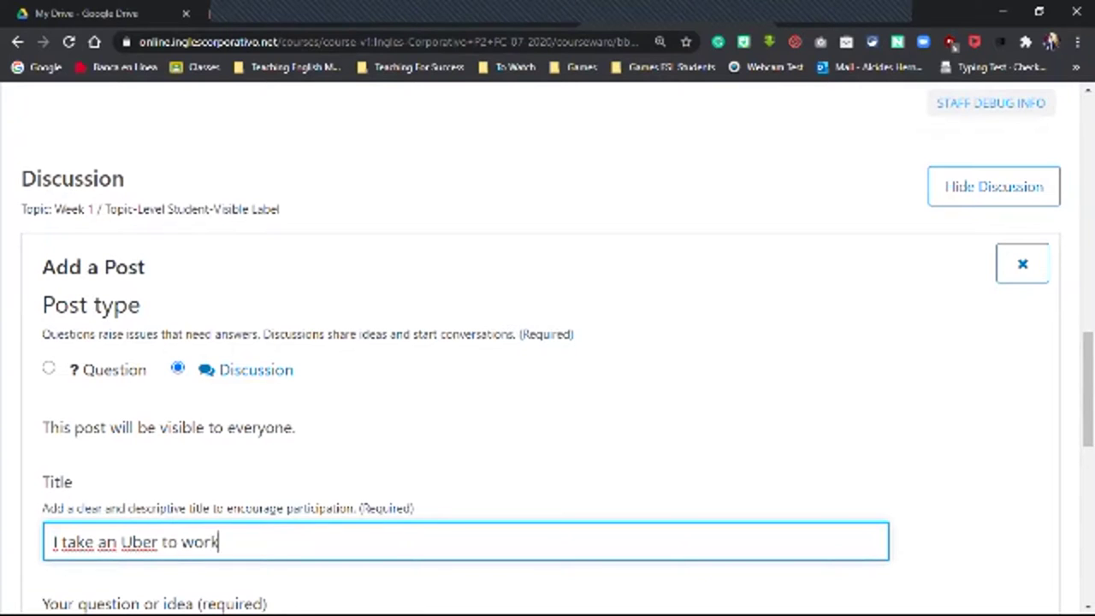
key(BackSpace)
key(BackSpace)
text(. I)
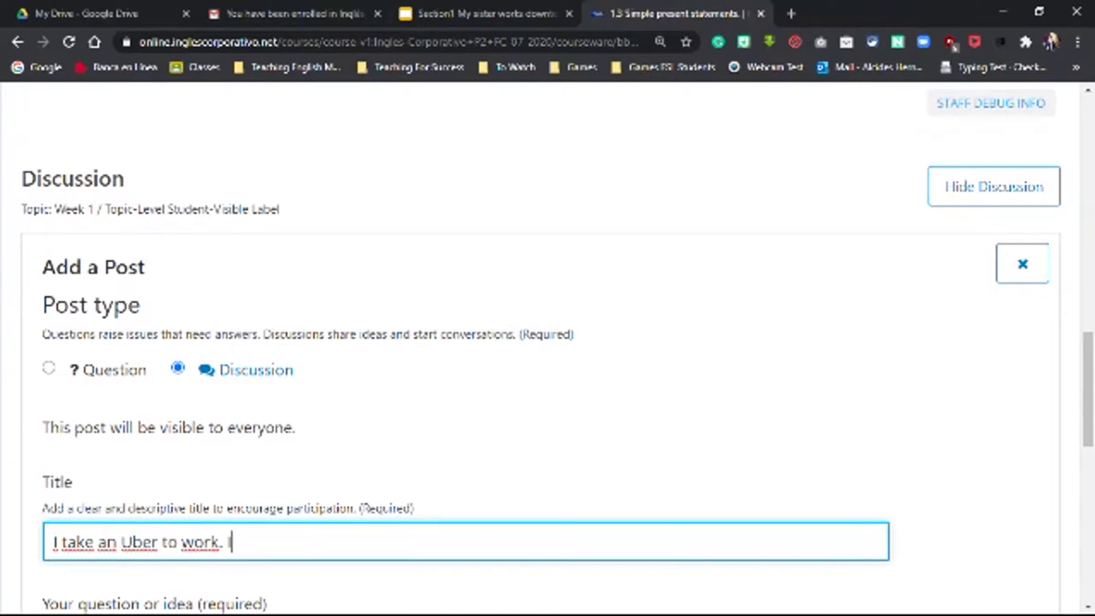
text( dont take)
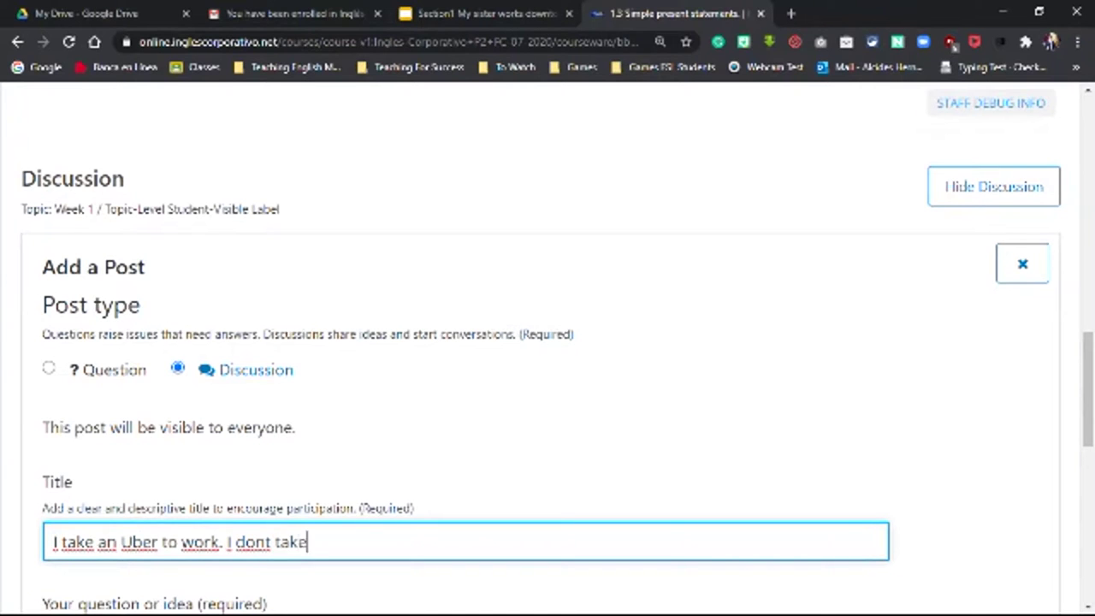
text( the bus.  My sister )
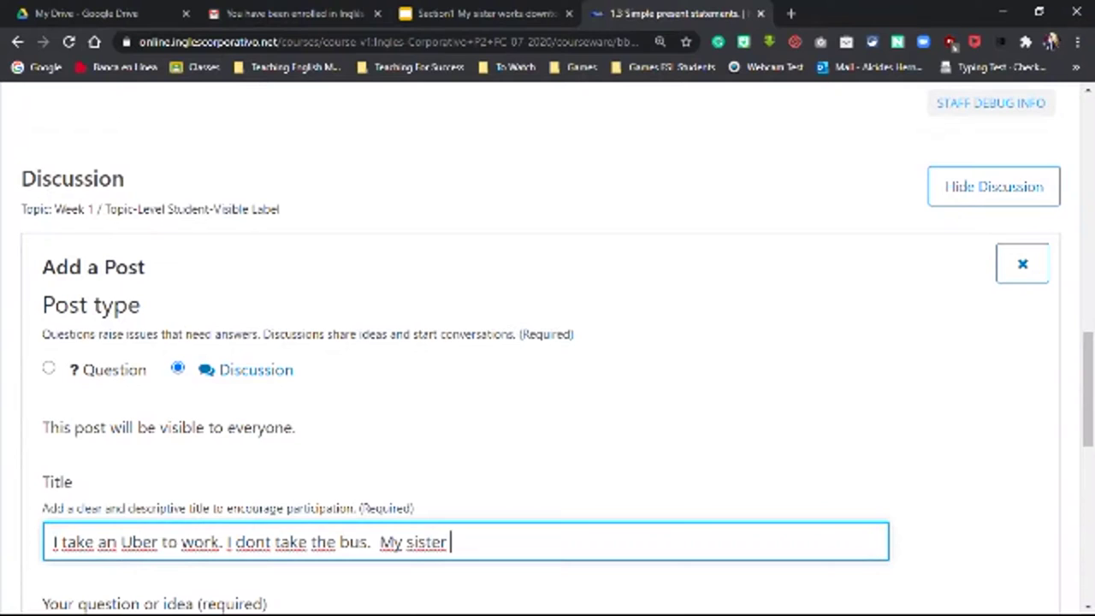
Complete the post's title with "takes an Indriver to work. she doesnt take a taxi."
text(takes )
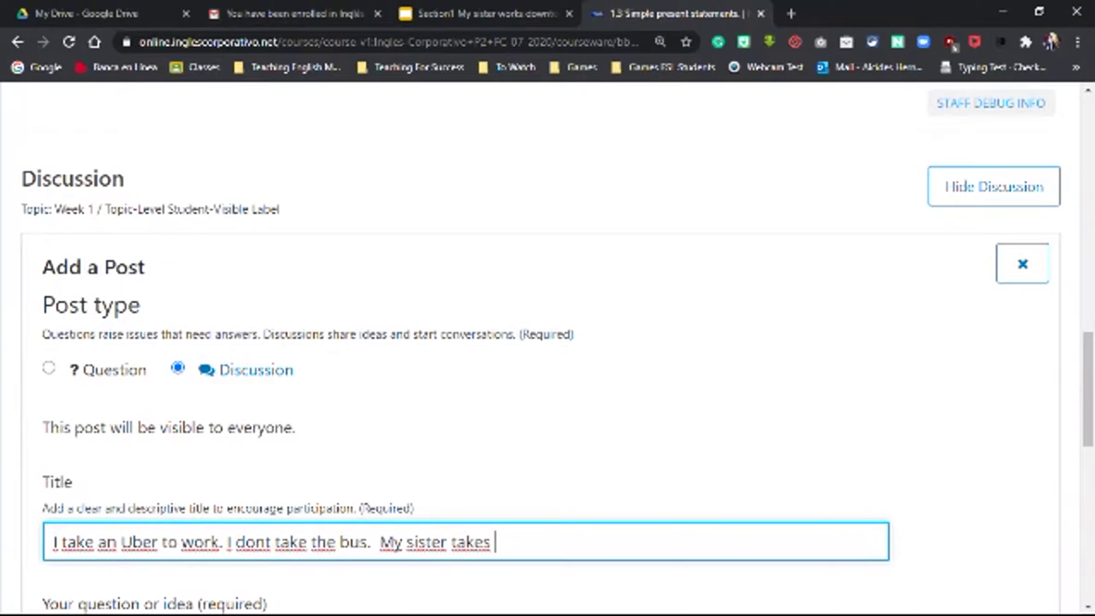
text(an Indriver to )
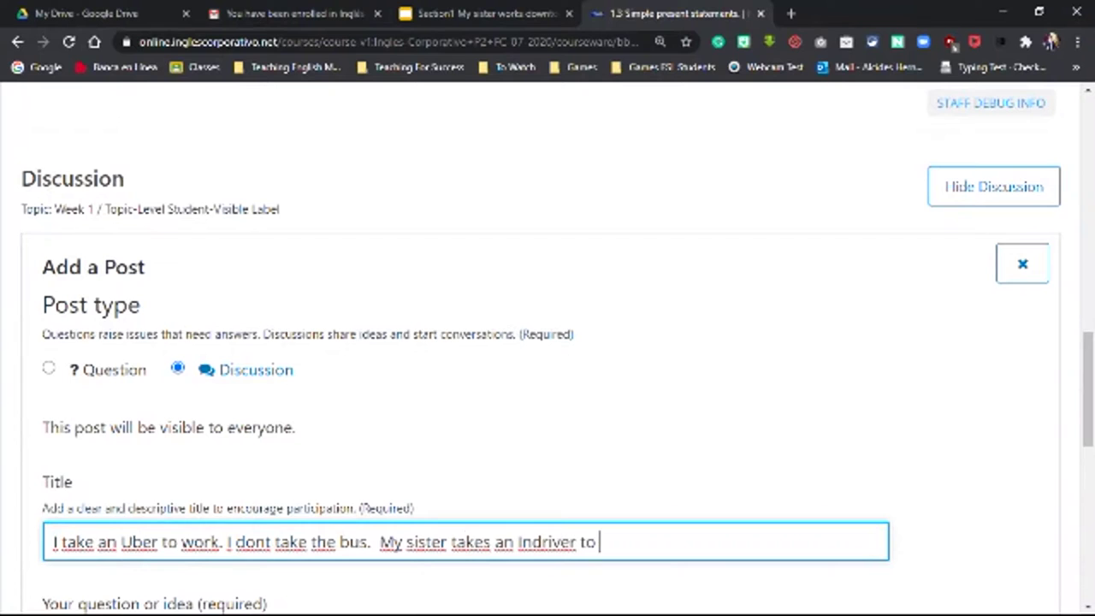
text(work,)
key(BackSpace)
text(.)
text( she doesnt)
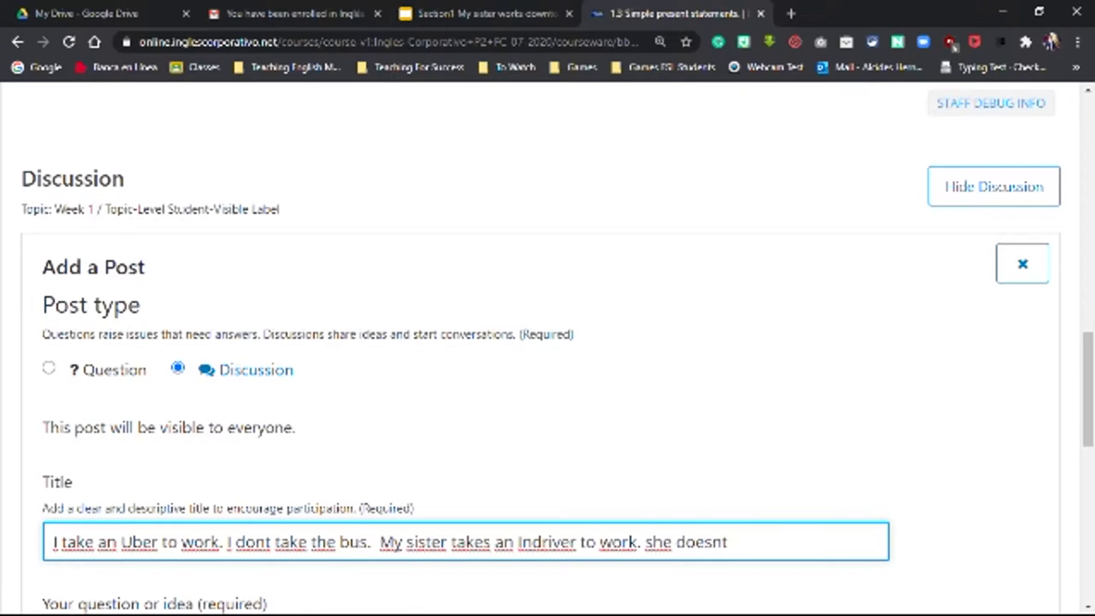
text( take a taxi.)
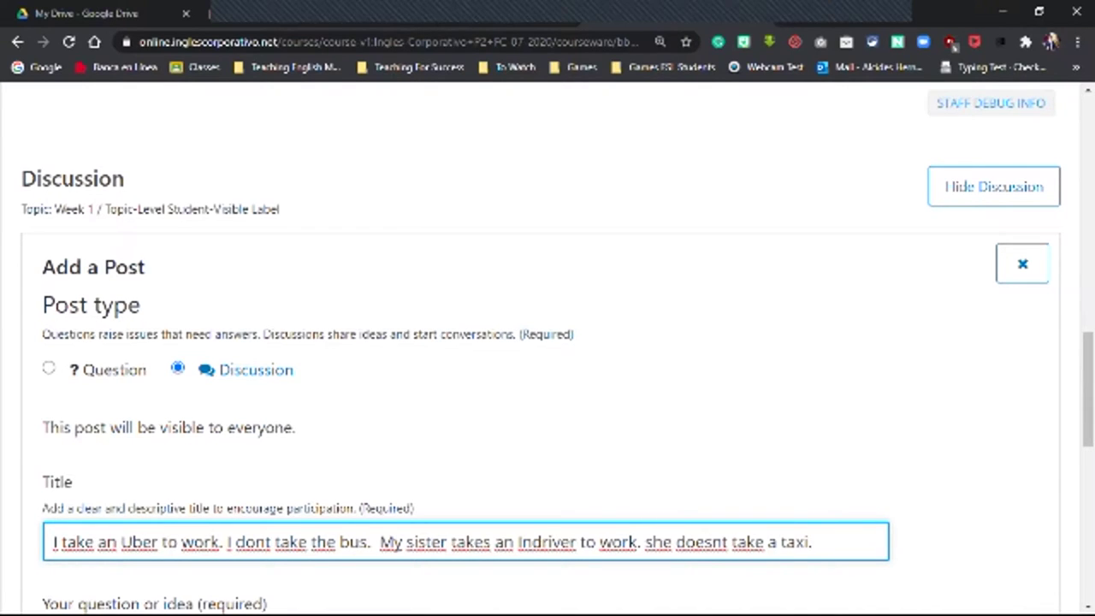
Try to submit the post with its body left blank, and discard the draft
scroll(548, 386, down, 2)
scroll(548, 385, down, 2)
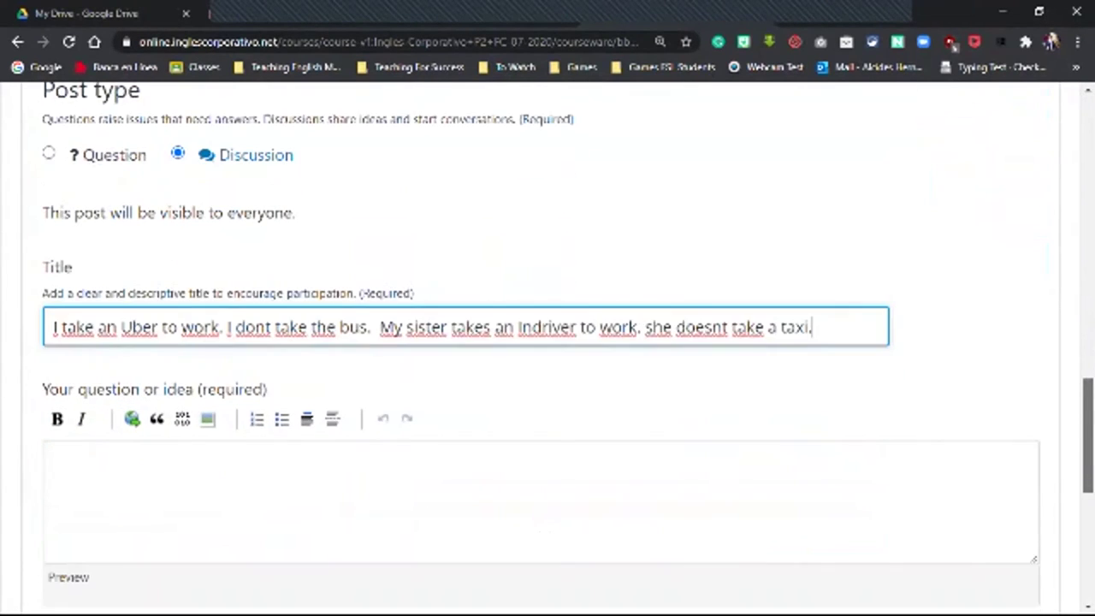
scroll(547, 356, down, 2)
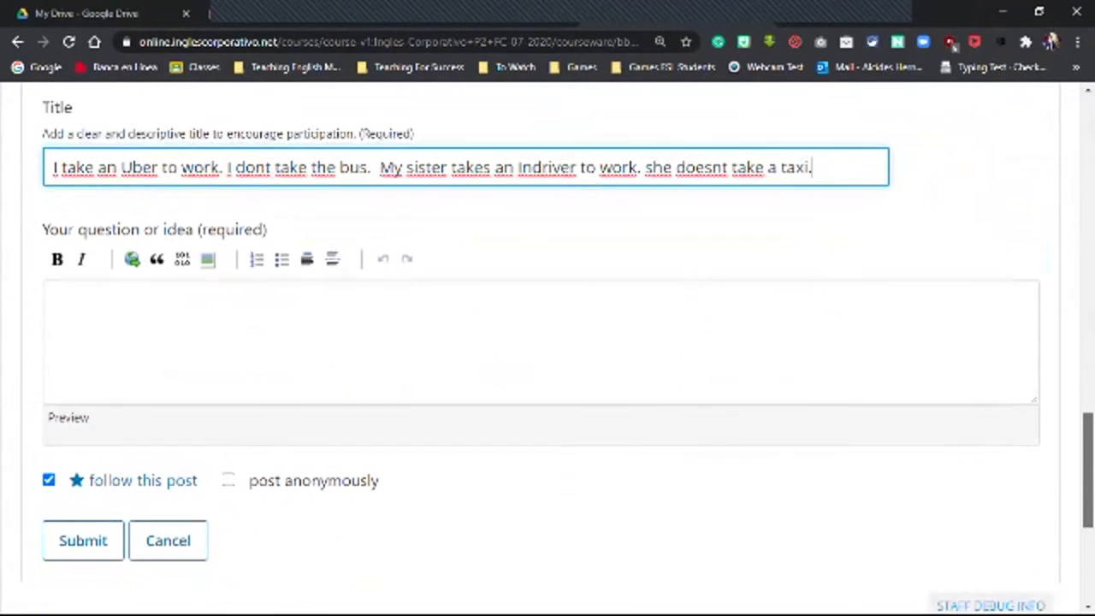
key(Return)
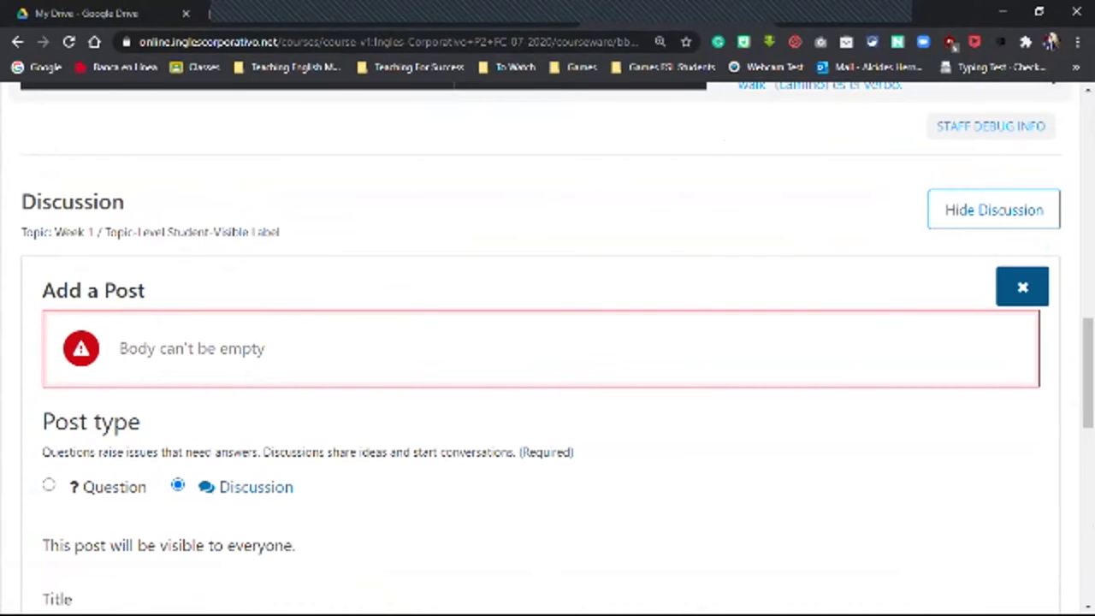
click(1022, 288)
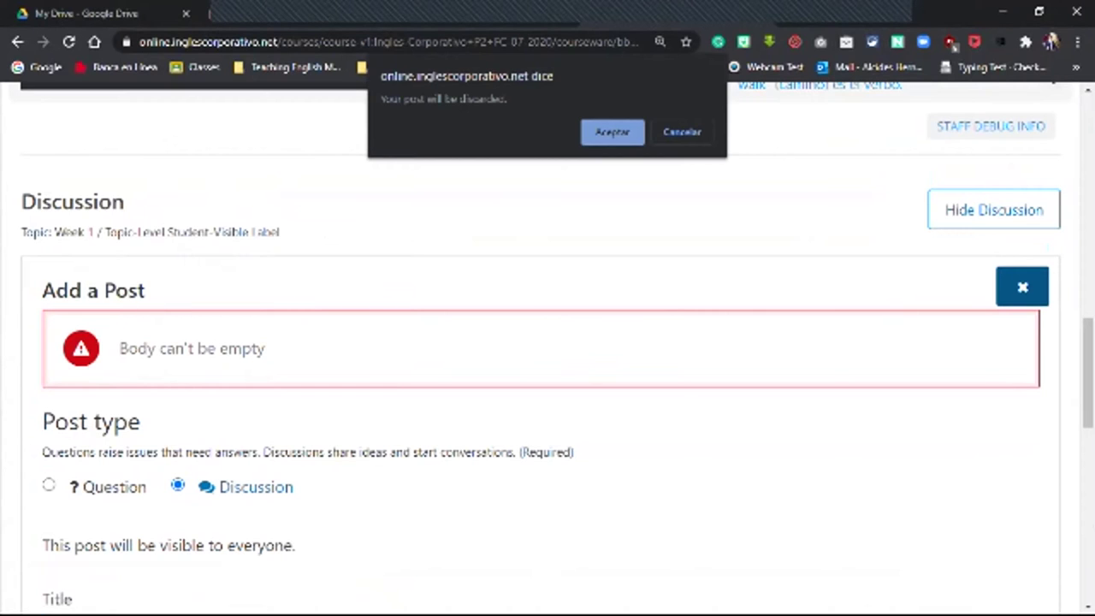
key(Return)
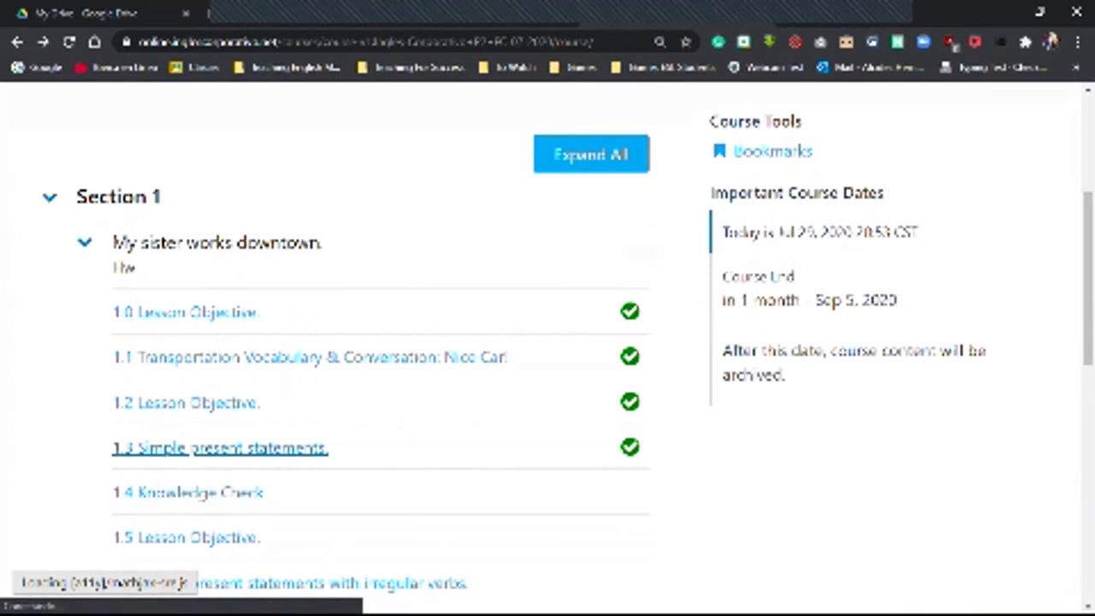
Reopen 1.3 Simple present statements and fill a new discussion post's title with the saved entry beginning "I take an Uber to work."
scroll(567, 344, down, 1)
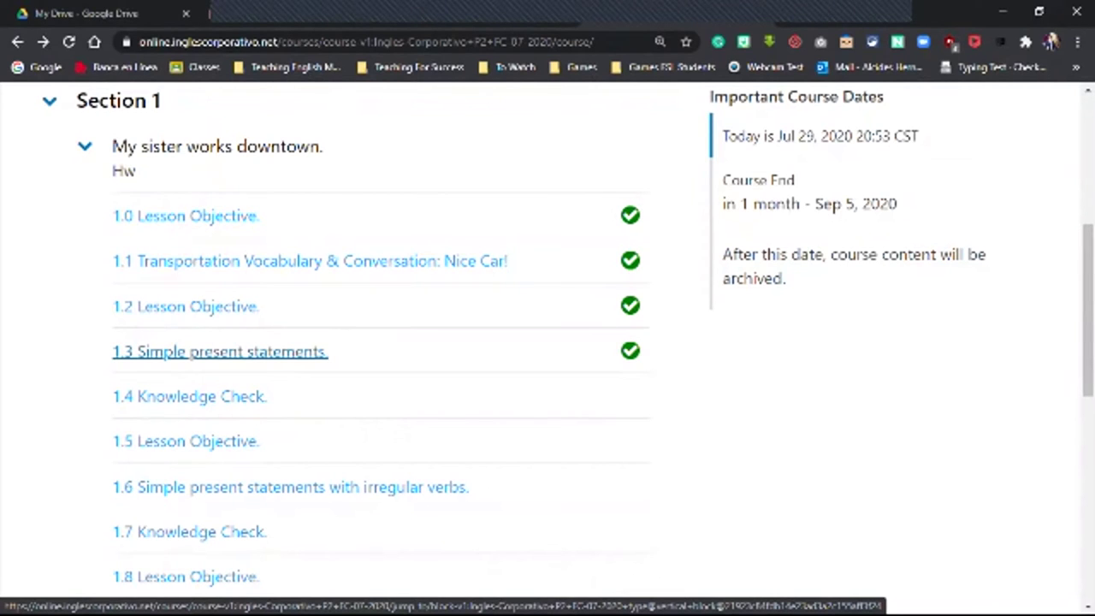
click(220, 351)
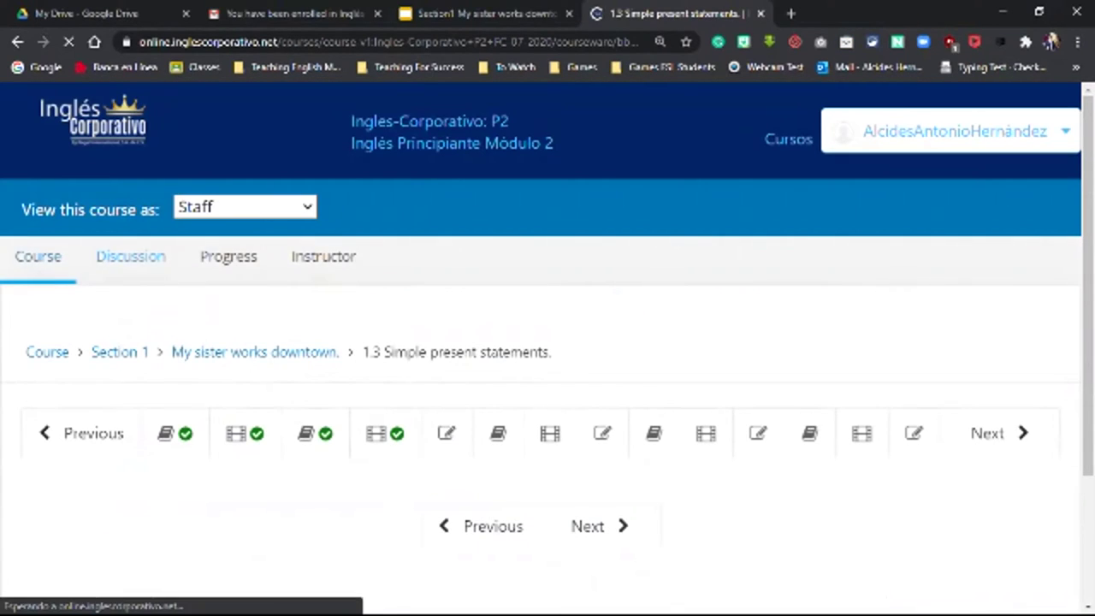
scroll(547, 342, down, 2)
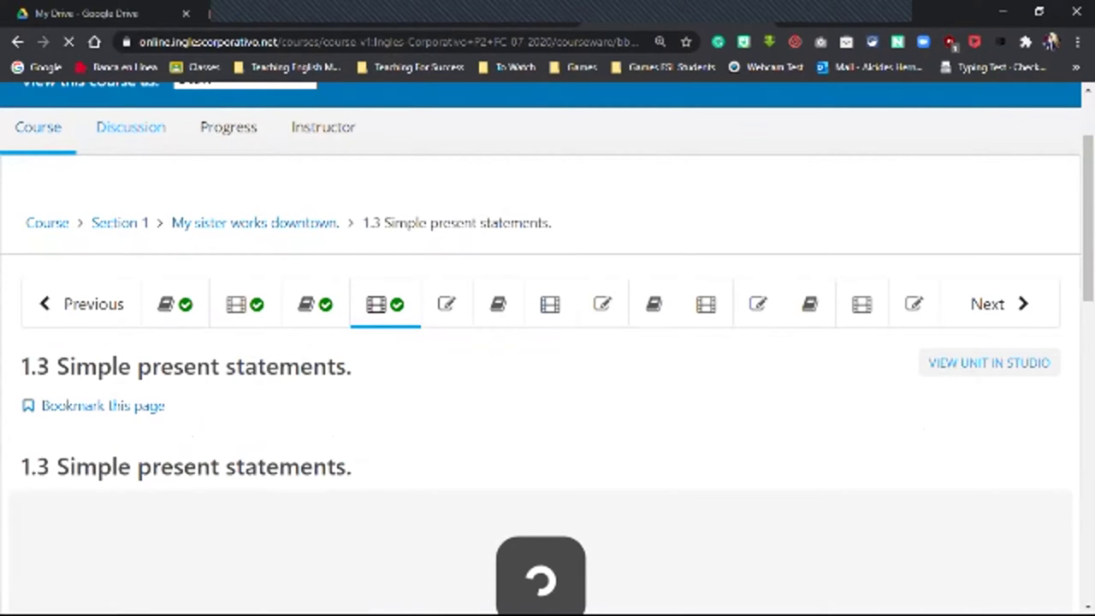
scroll(548, 342, down, 10)
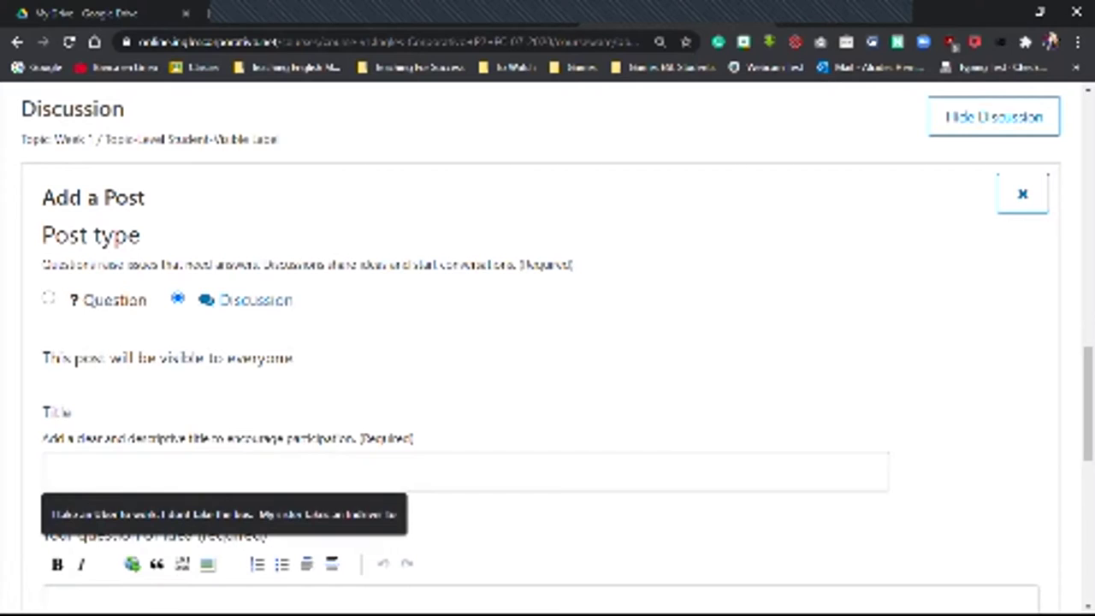
key(Down)
key(Return)
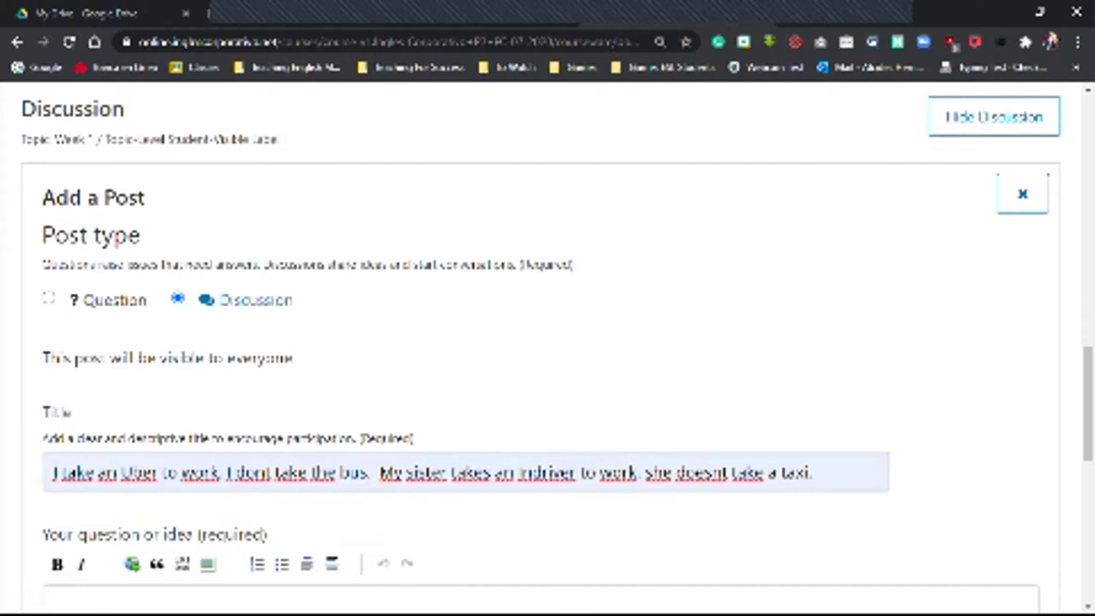
Copy the title's sentences, refill the title with the saved entry, paste the sentences into the post's body, and submit the post
drag(813, 473, 52, 473)
key(ctrl+c)
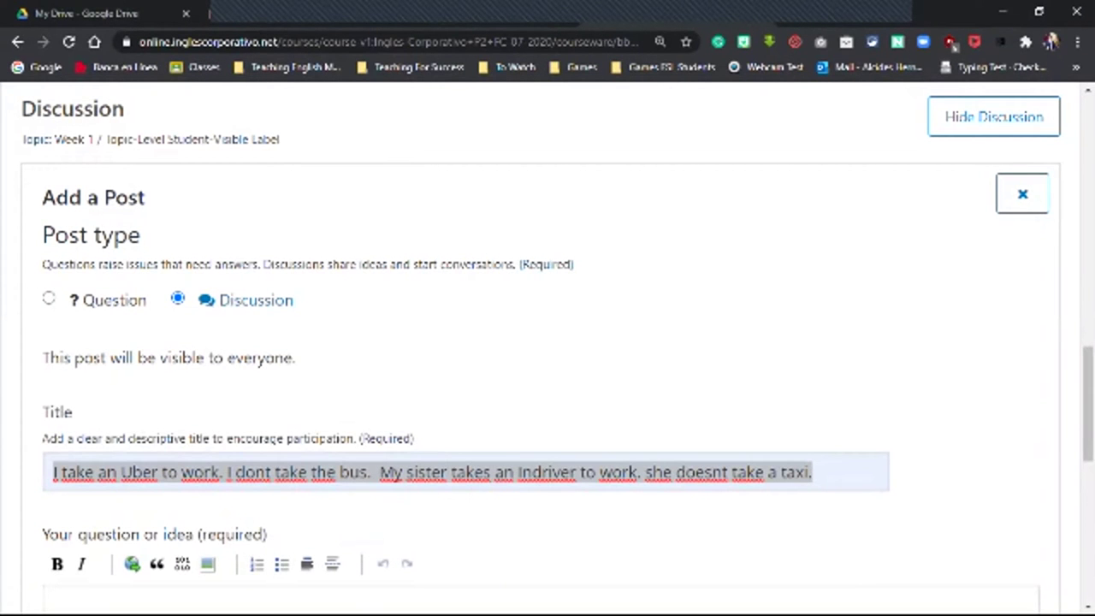
key(BackSpace)
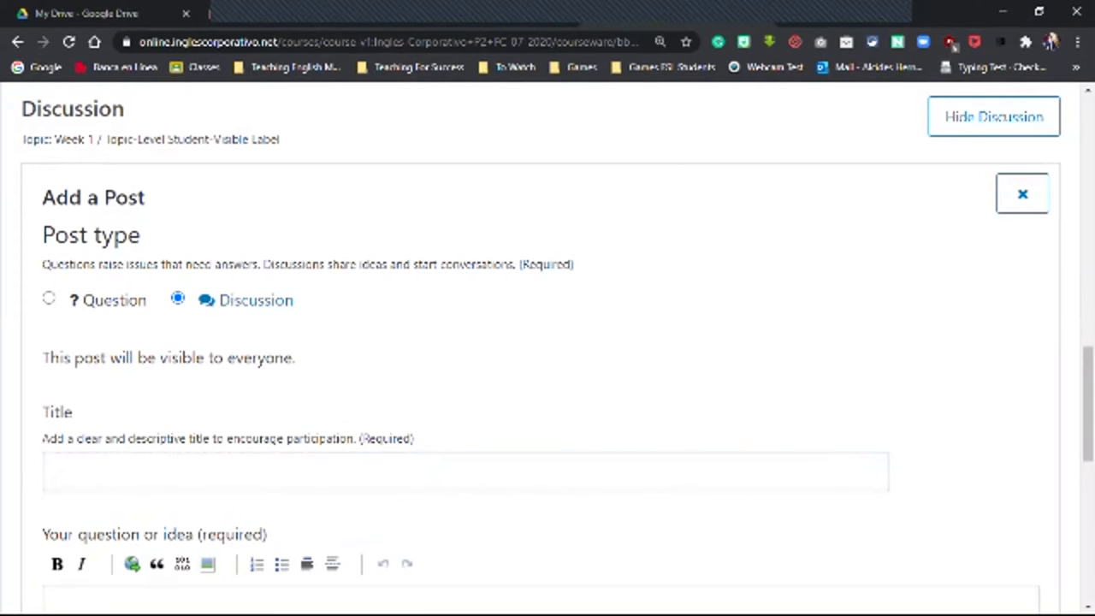
key(Down)
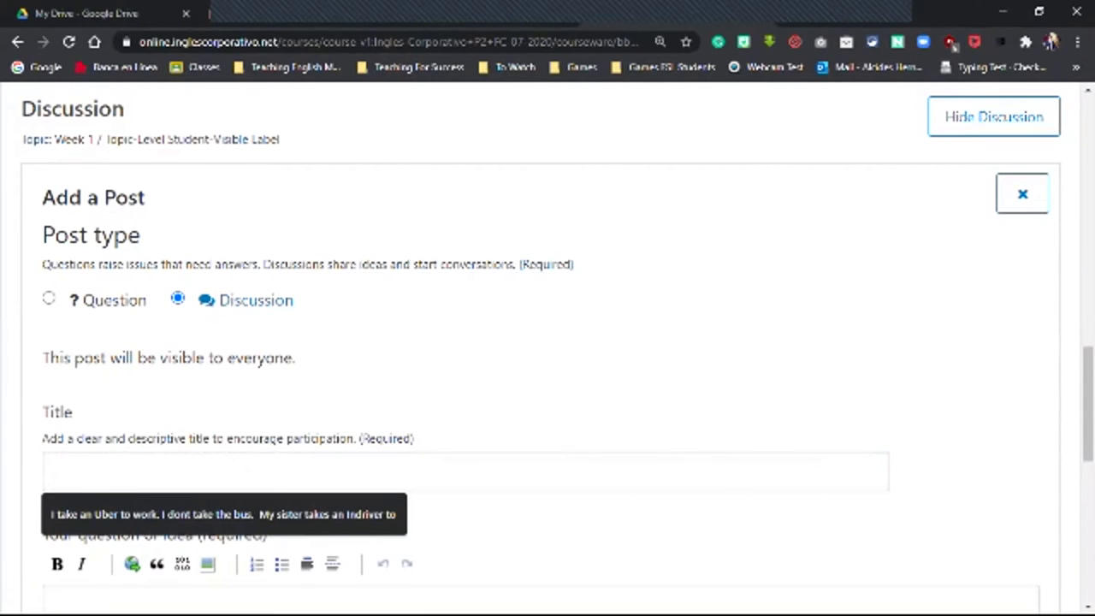
key(Down)
key(Return)
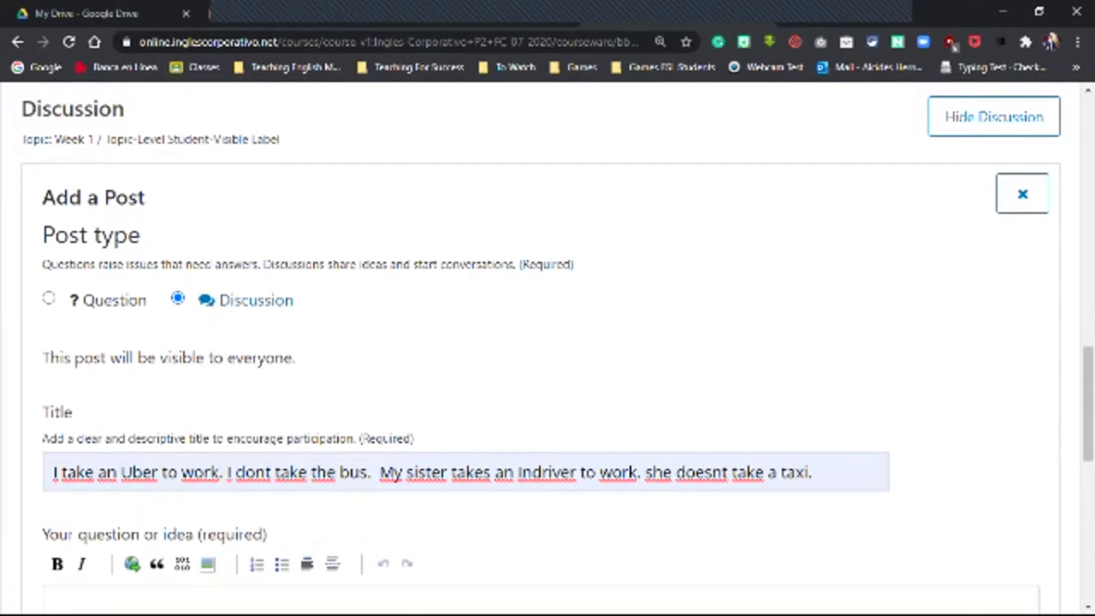
key(Tab)
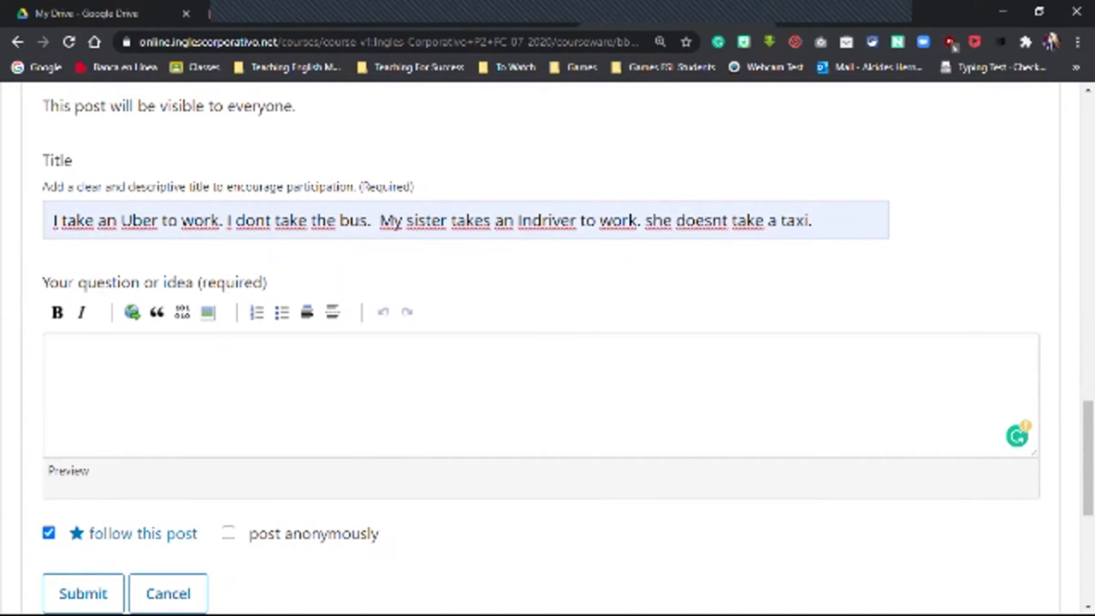
key(ctrl+v)
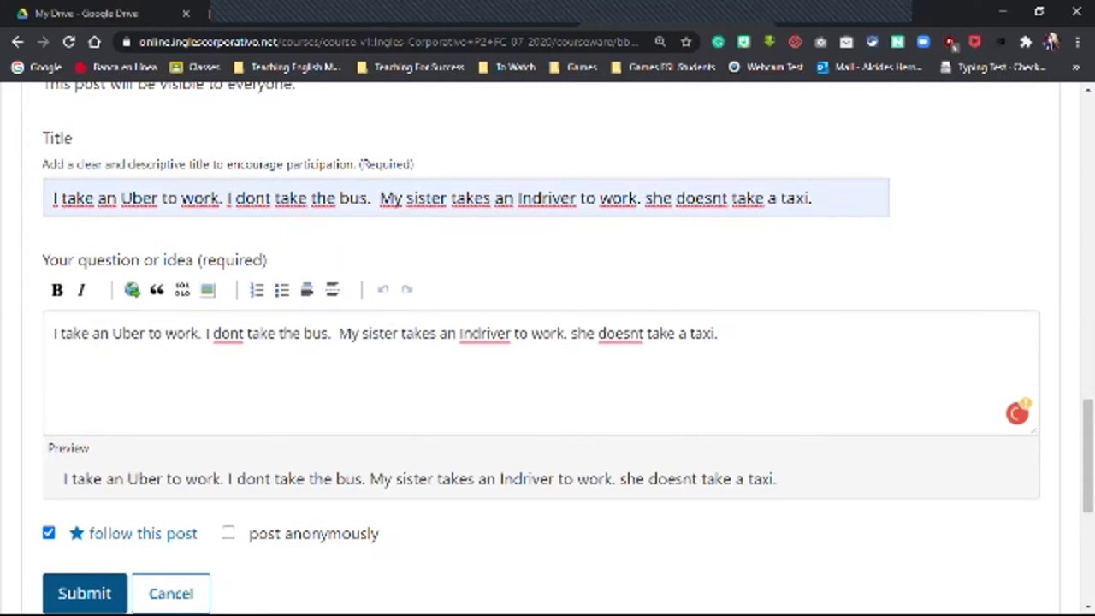
Find the new post titled "I take an Uber to work..." in the discussion list and open it
scroll(548, 342, down, 5)
scroll(547, 342, up, 1)
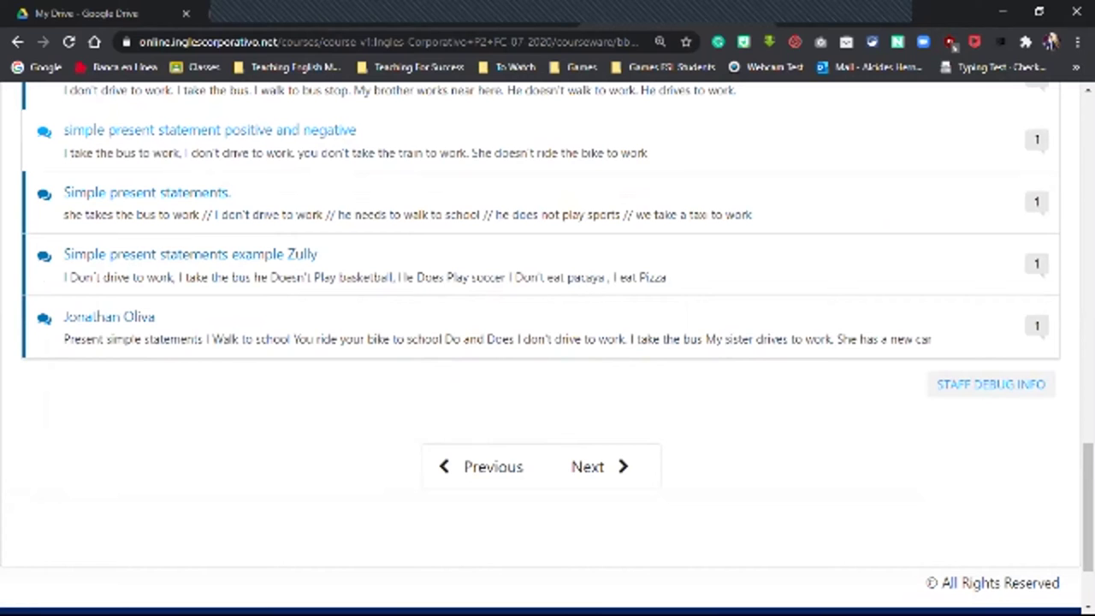
key(Up)
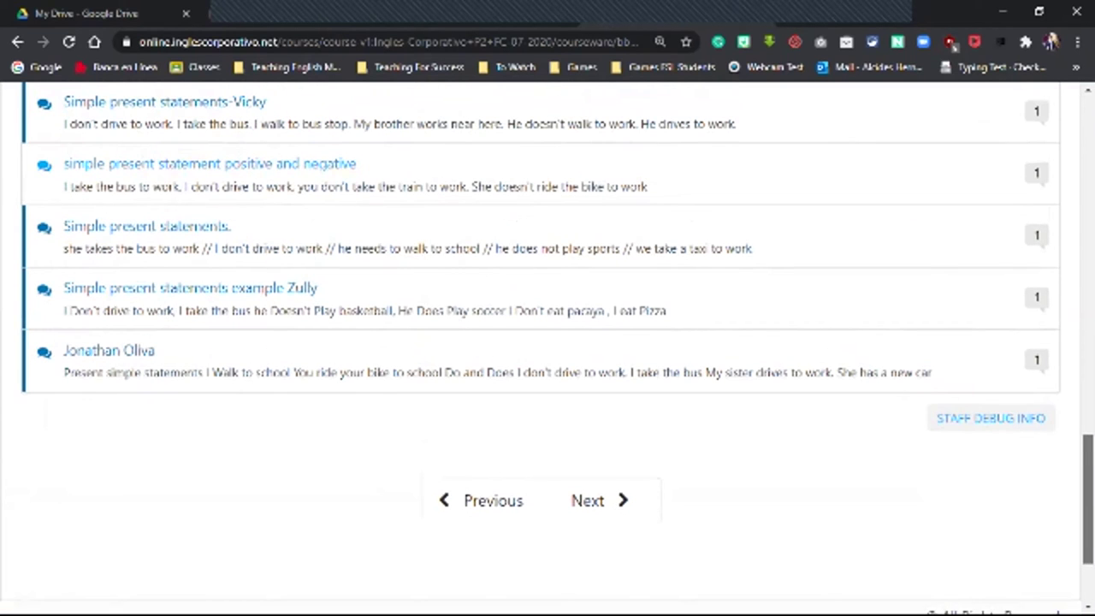
key(Up)
key(Up)
key(Up)
key(Up)
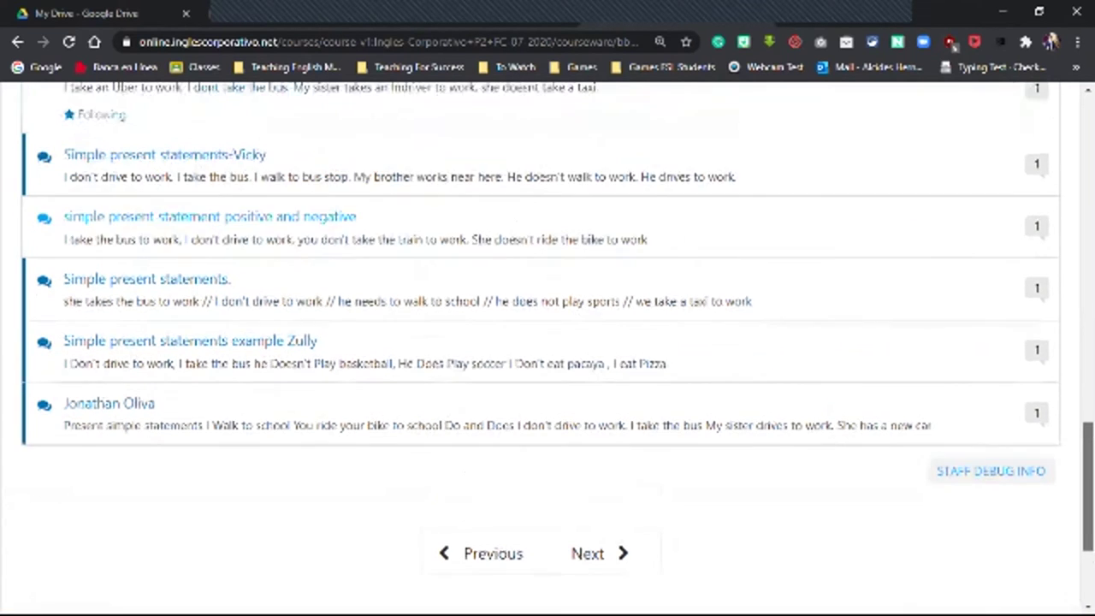
key(Up)
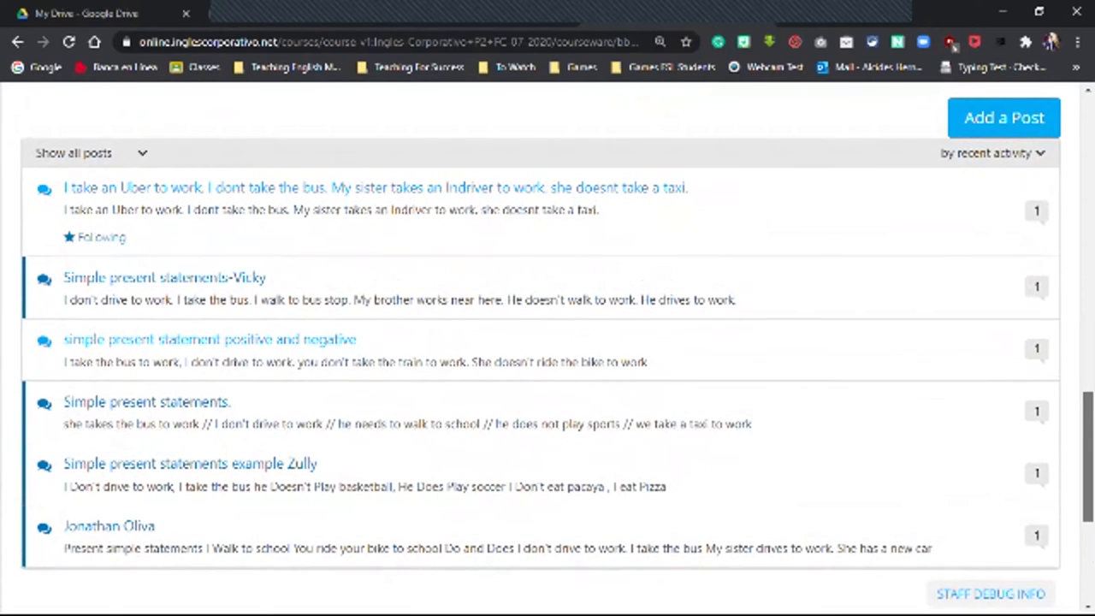
key(Up)
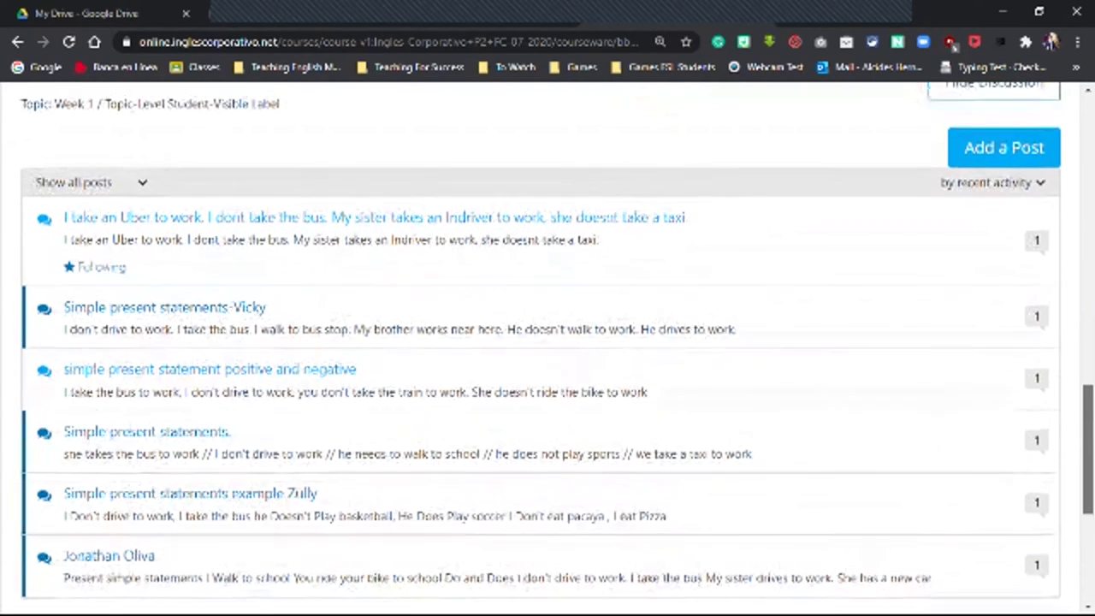
key(Up)
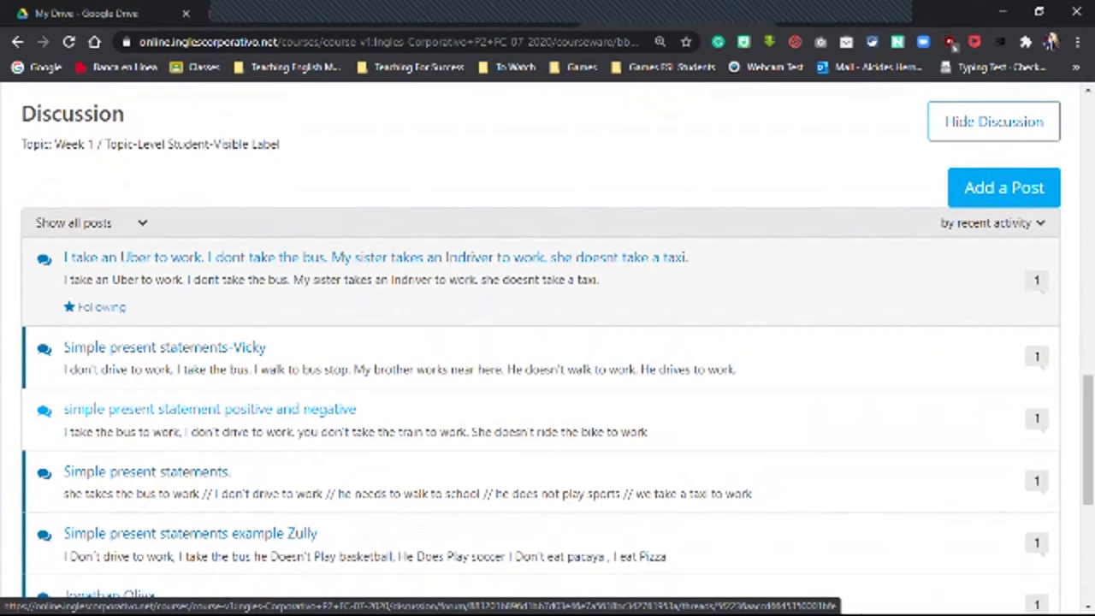
click(375, 256)
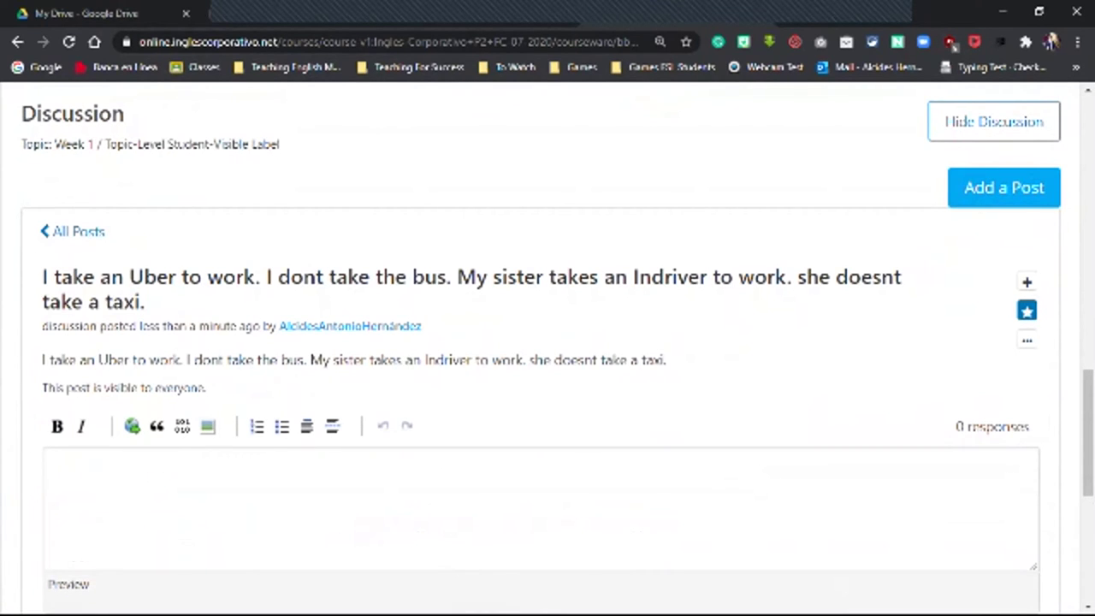
Insert the cartoon picture with the #1 ribbon from the Imágenes folder into the response, marked as decorative only
scroll(547, 342, down, 2)
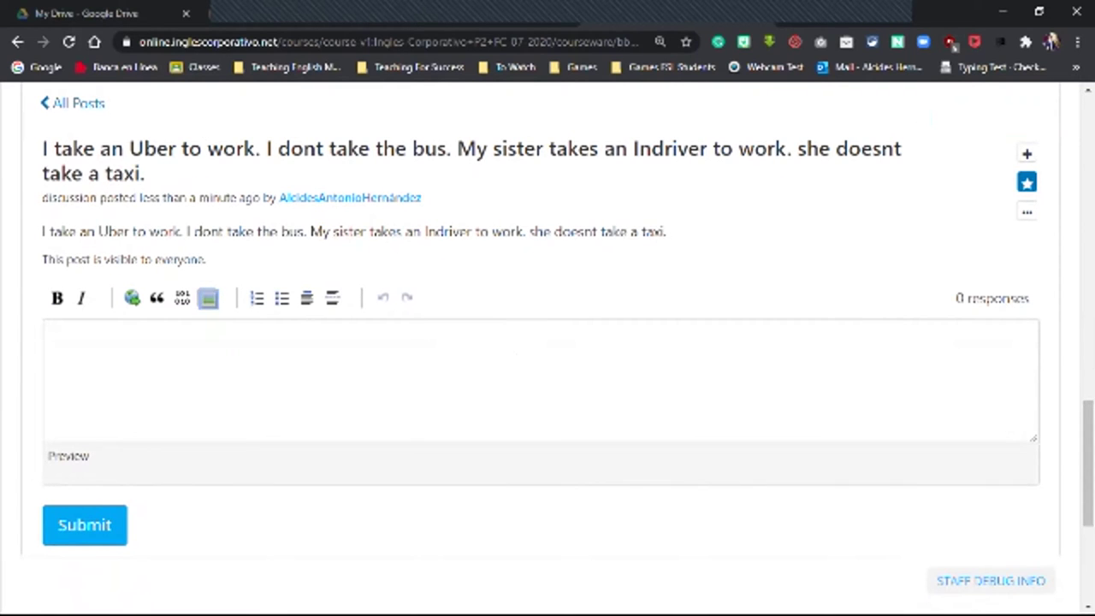
click(208, 297)
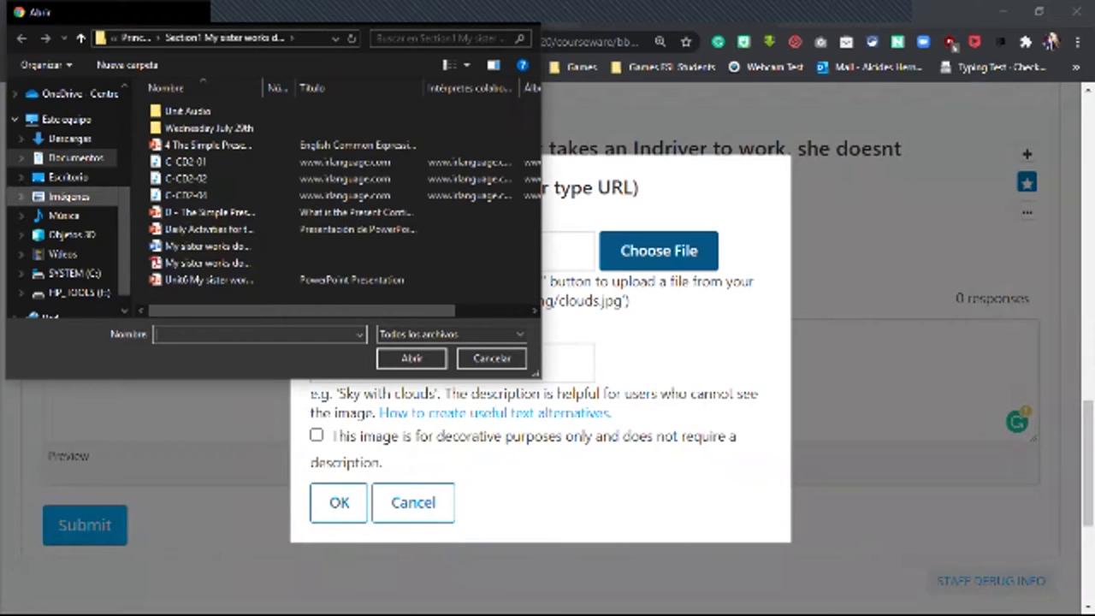
click(69, 195)
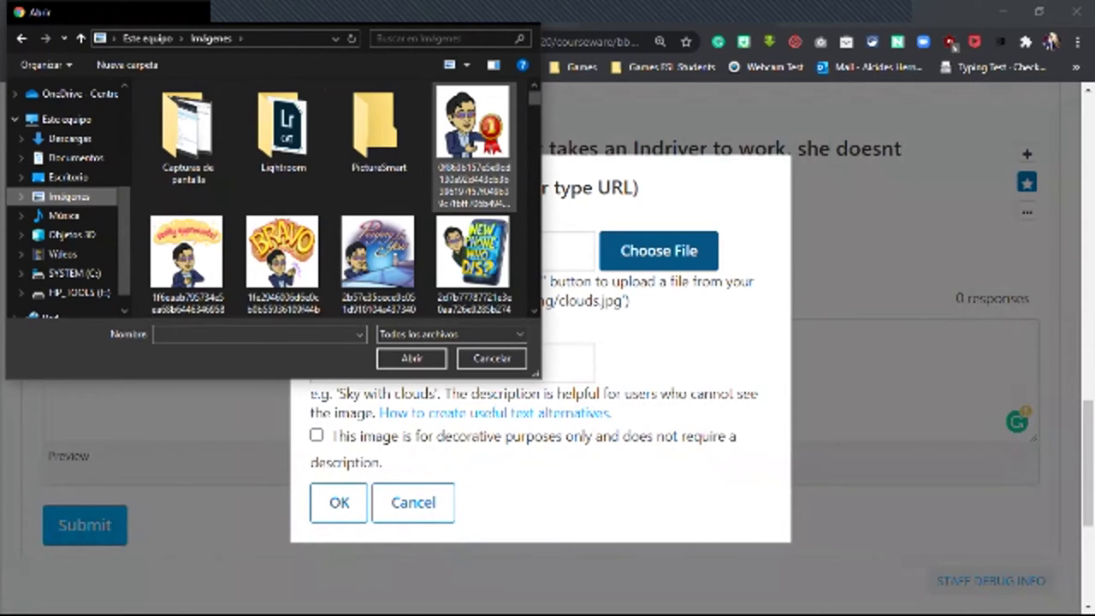
click(472, 137)
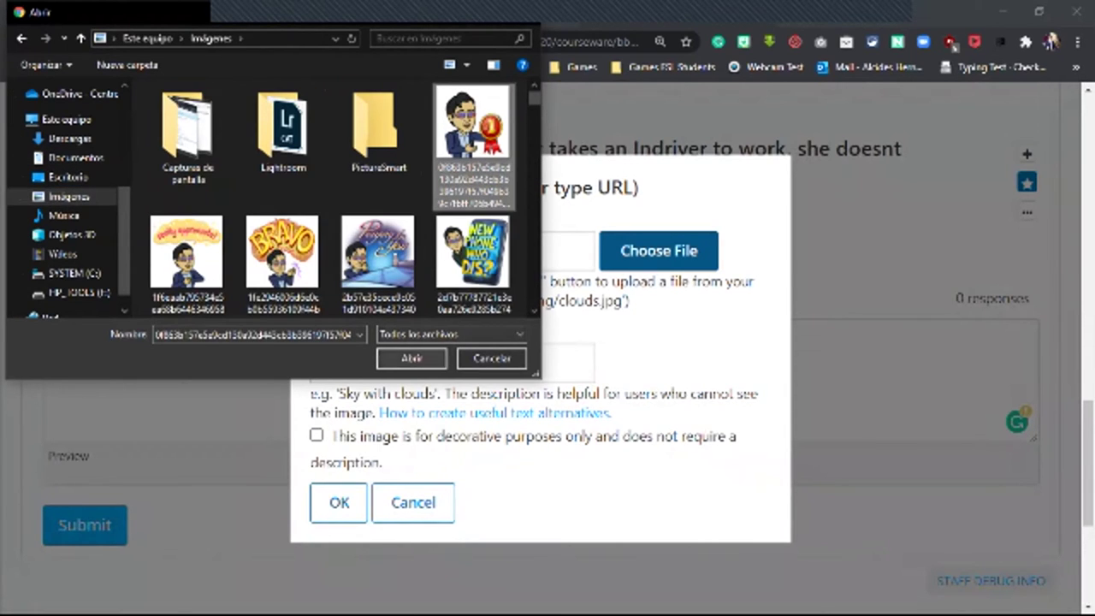
click(412, 357)
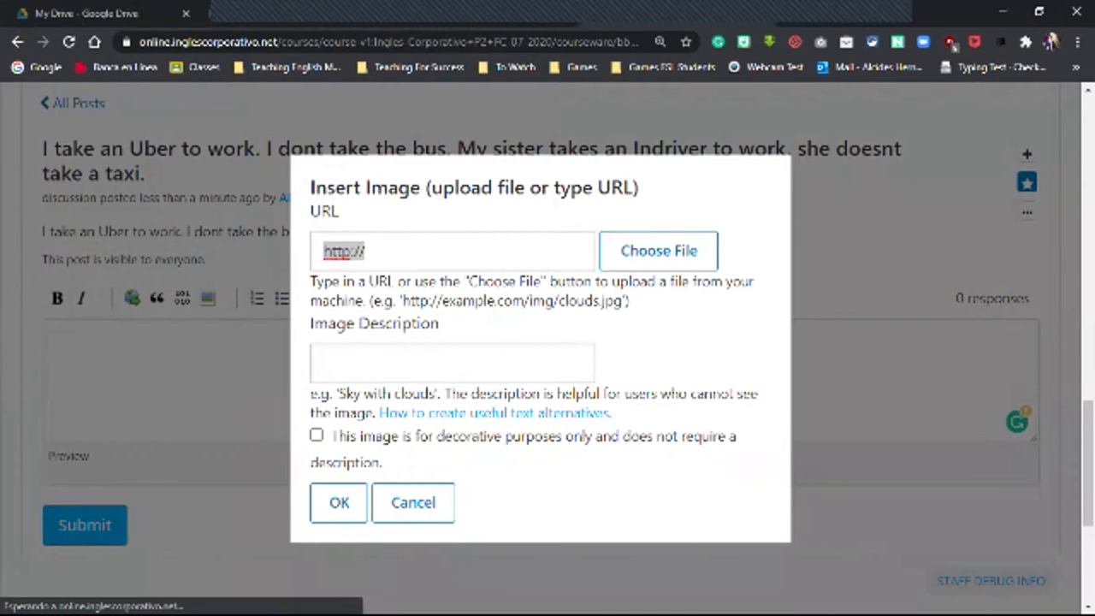
click(316, 435)
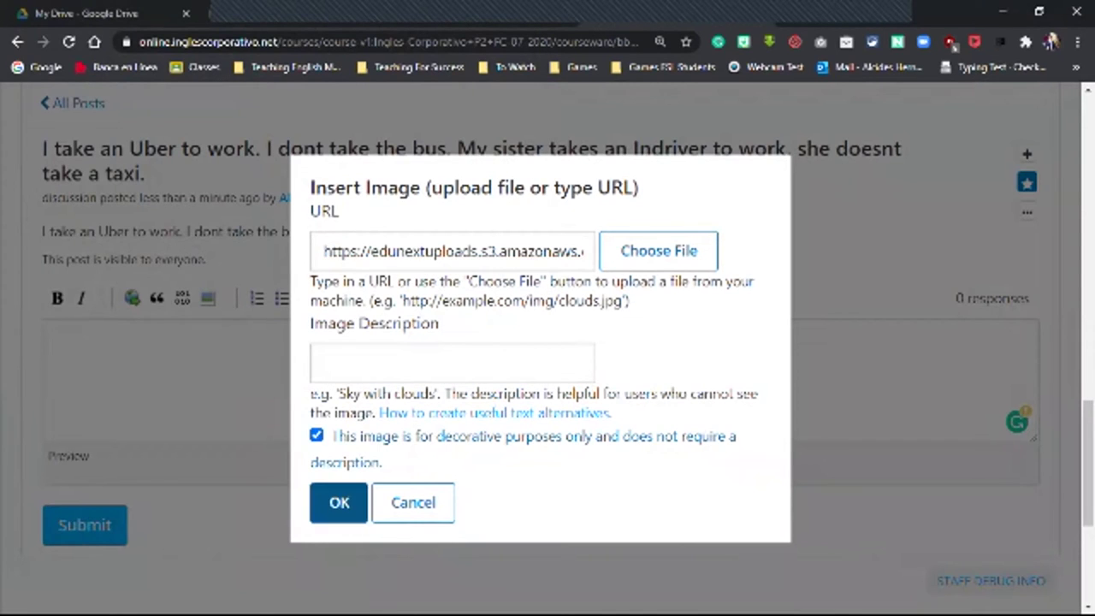
click(339, 503)
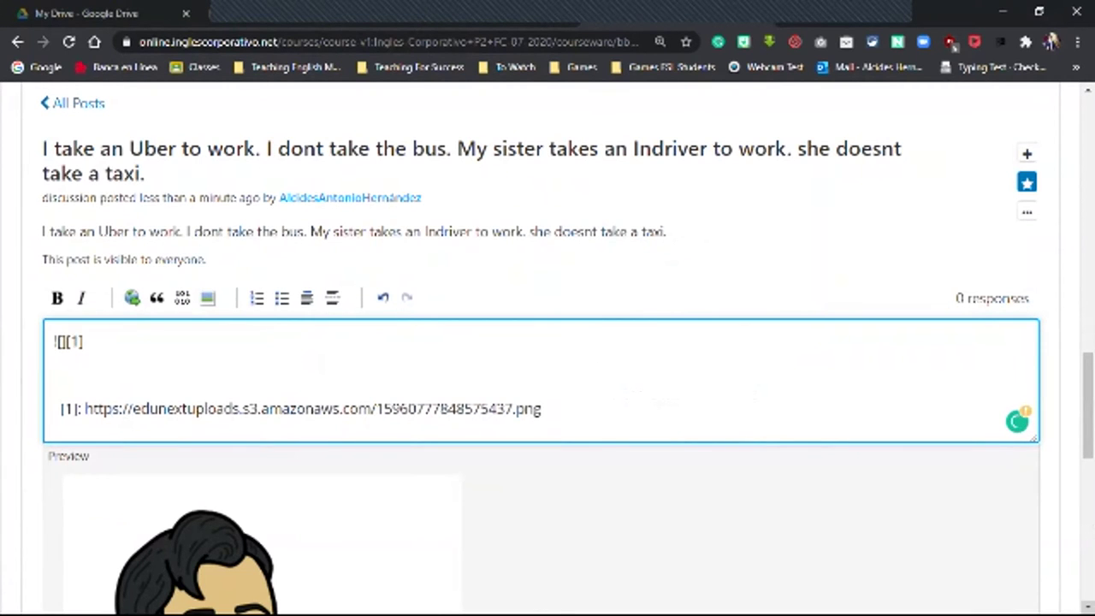
Check the picture in the response's preview and submit the response
scroll(548, 355, down, 2)
scroll(410, 256, down, 5)
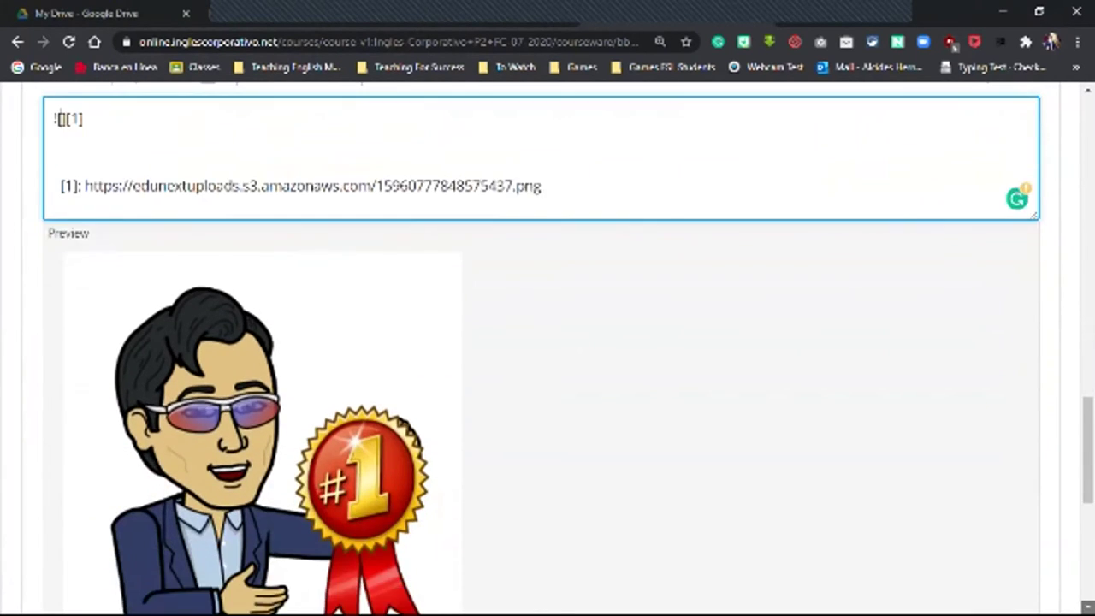
scroll(547, 343, down, 1)
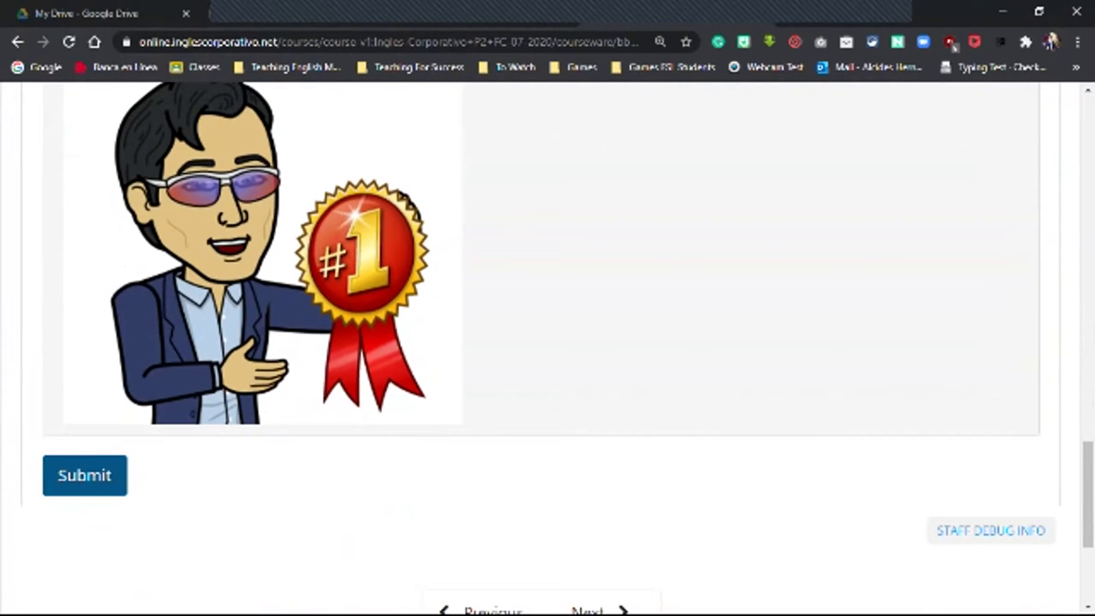
click(85, 475)
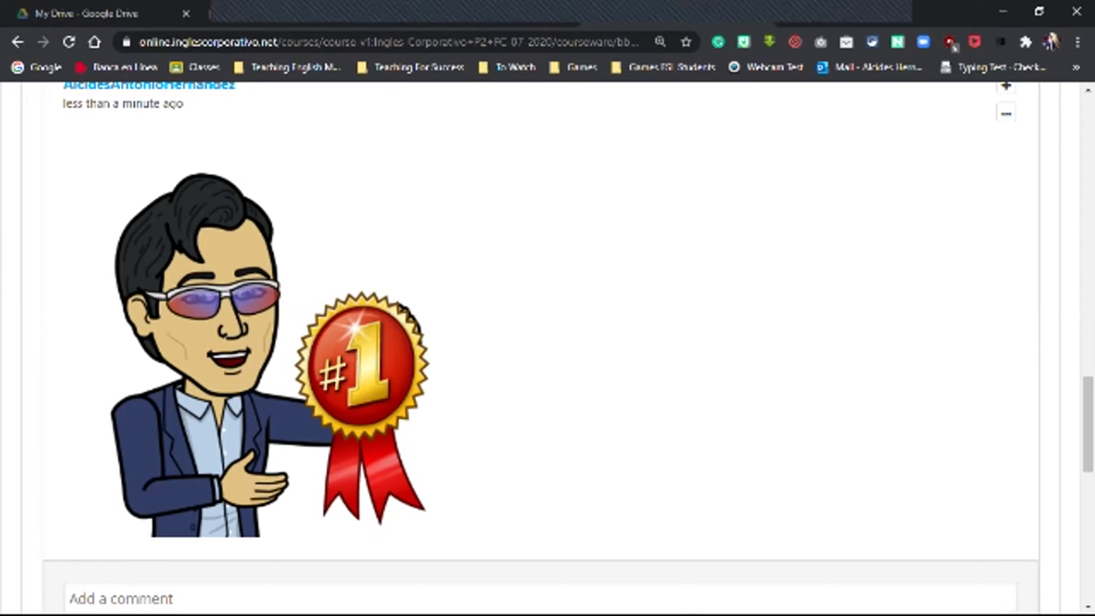
Open 1.4 Knowledge Check and read its instructions and the first Conversation I sentences
scroll(547, 342, up, 5)
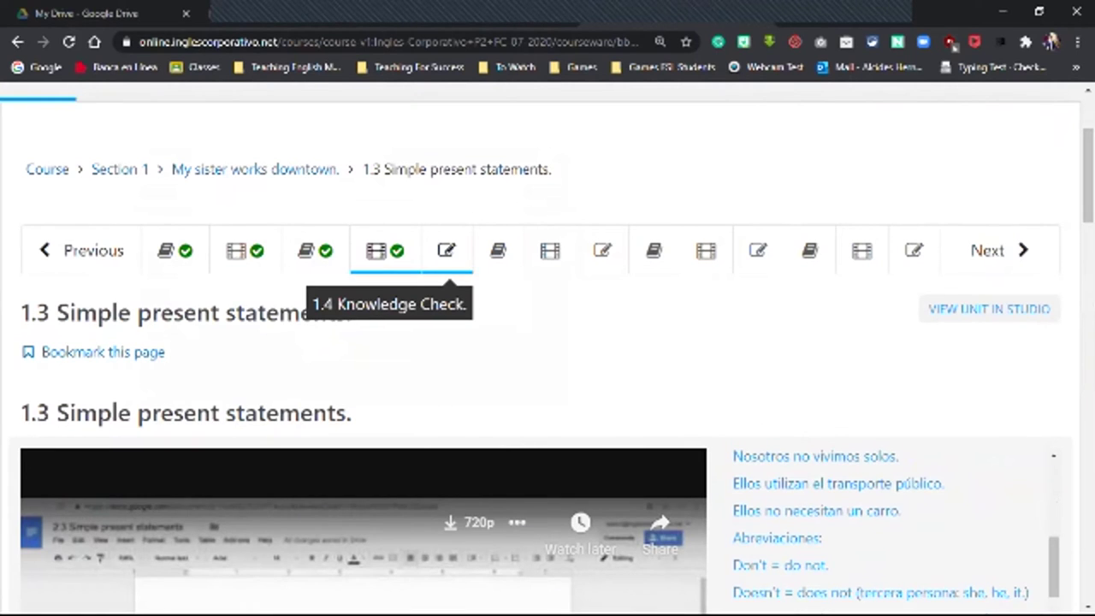
click(446, 250)
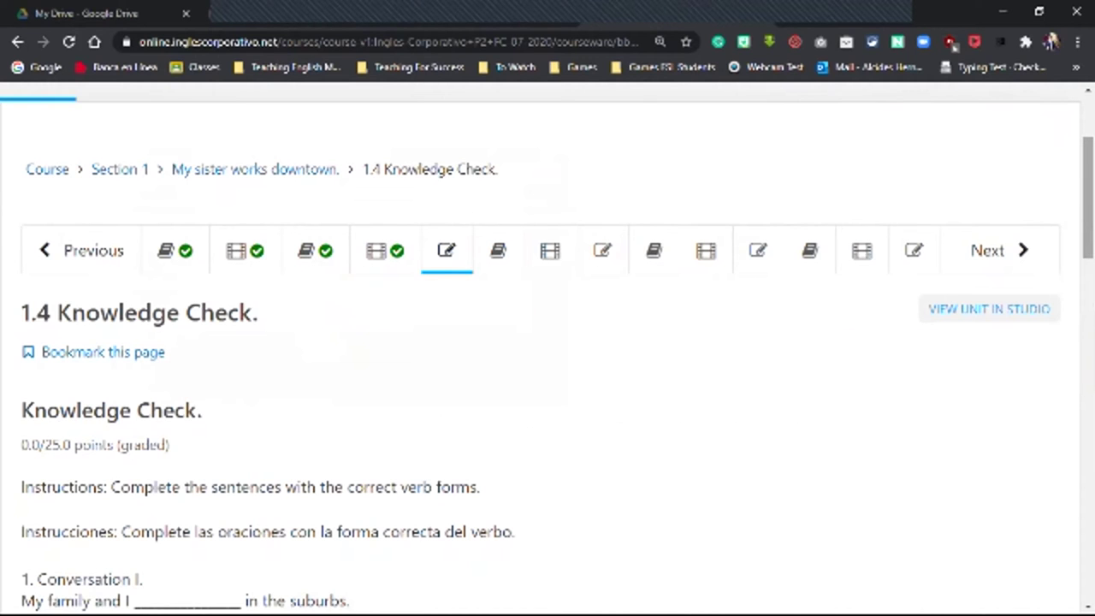
scroll(548, 348, down, 3)
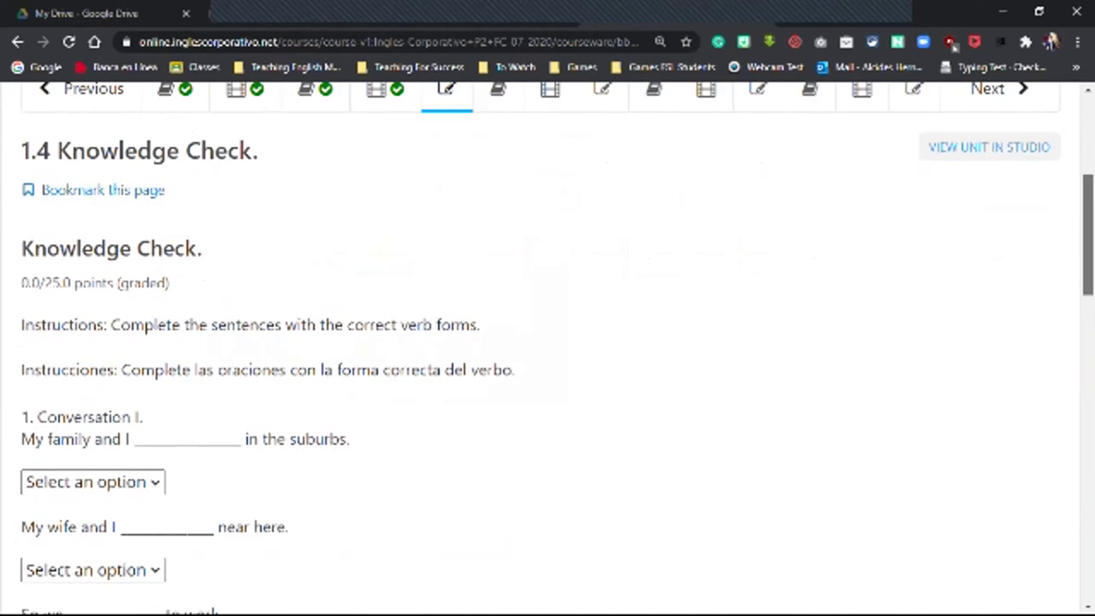
scroll(548, 348, down, 2)
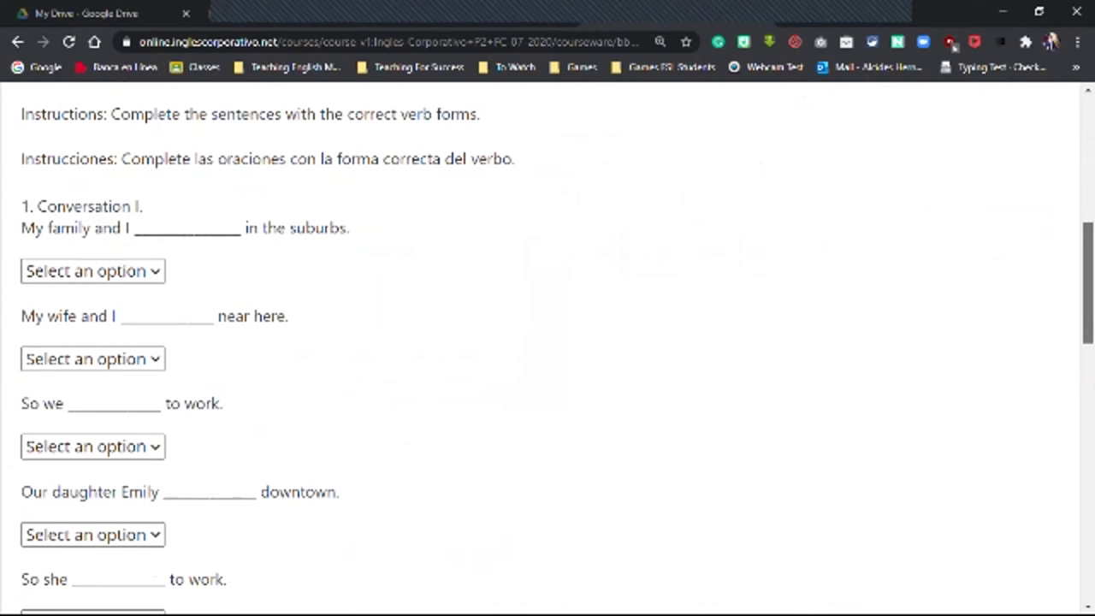
scroll(547, 348, down, 1)
scroll(548, 348, up, 3)
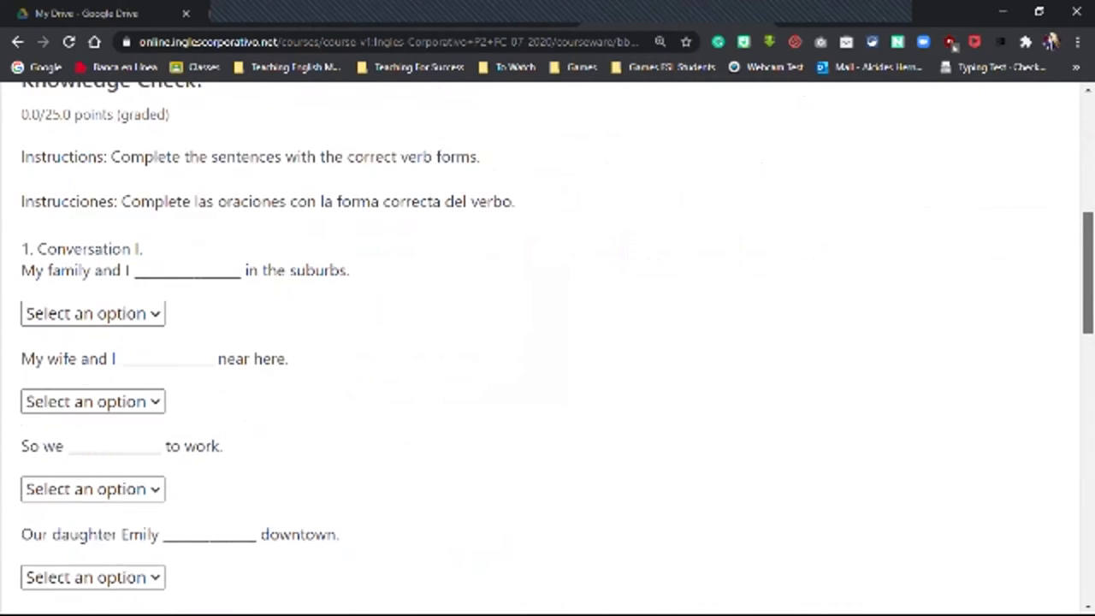
scroll(548, 348, down, 1)
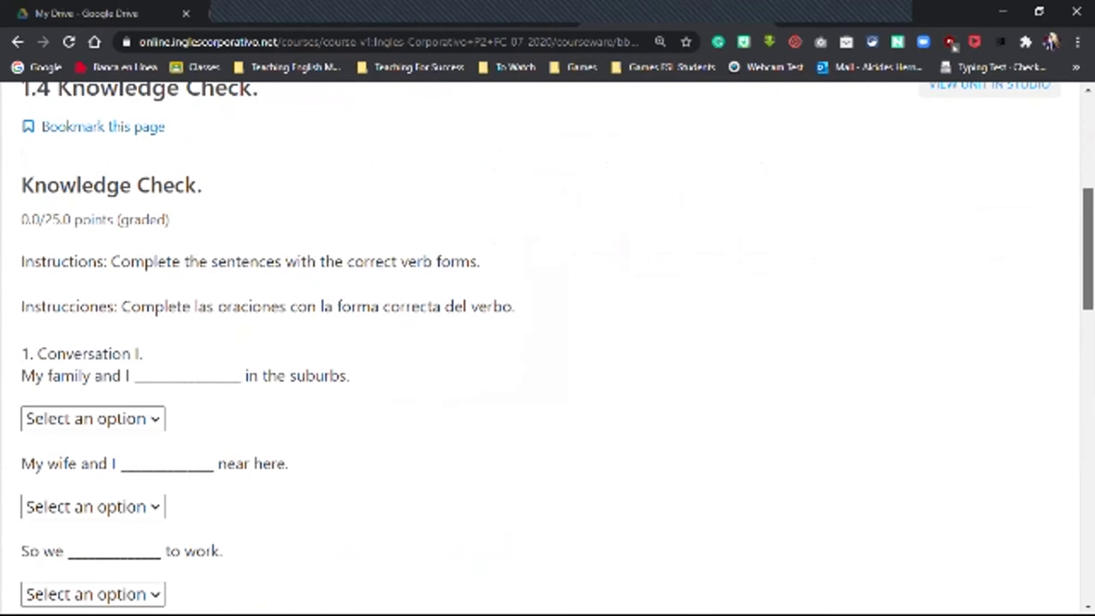
scroll(547, 349, down, 3)
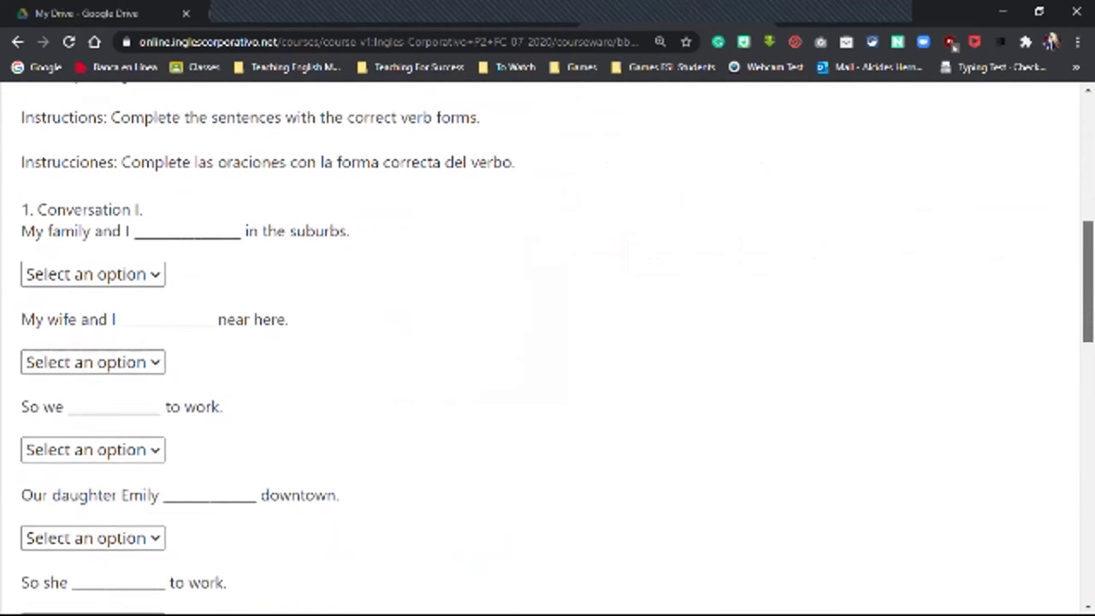
scroll(548, 348, down, 1)
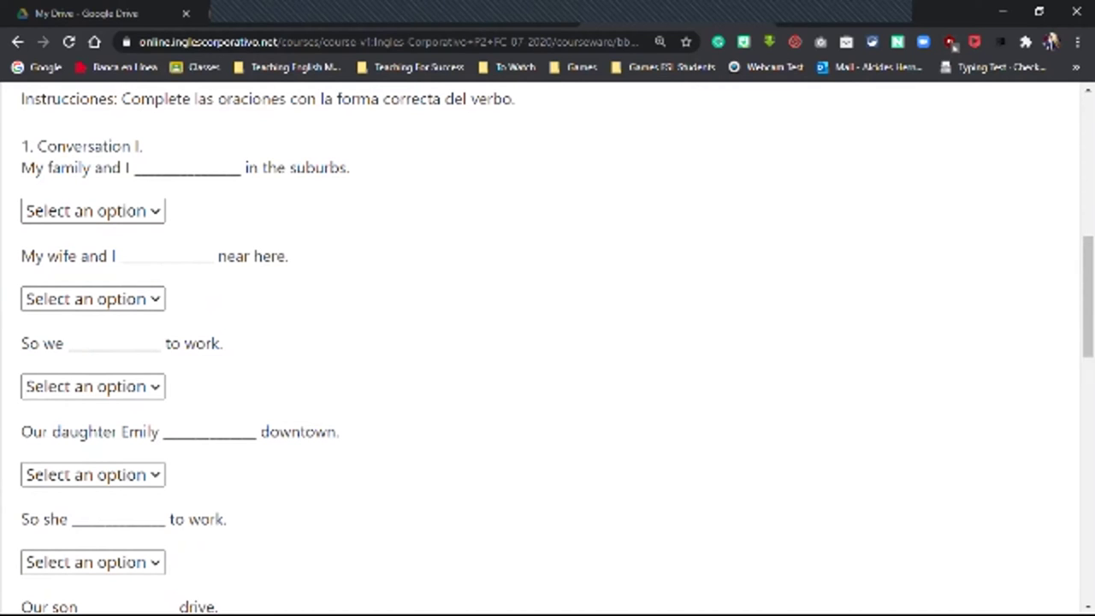
Look through all the fill-in sentences of Conversation I and Conversation II, and return to the start of the unit
key(Down)
key(Down)
key(Down)
key(Down)
key(Down)
key(Down)
key(Down)
key(Down)
key(Down)
key(Down)
key(Down)
key(Down)
key(Down)
key(Down)
key(Down)
key(Down)
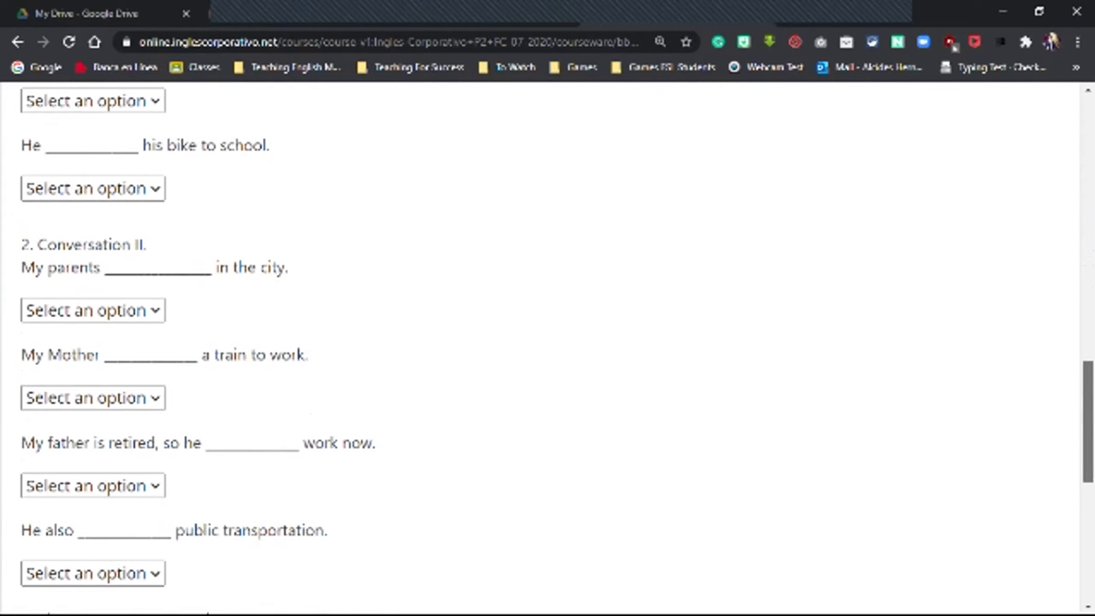
key(Down)
key(Down)
key(Down)
key(Down)
key(Down)
key(Down)
key(Down)
key(Up)
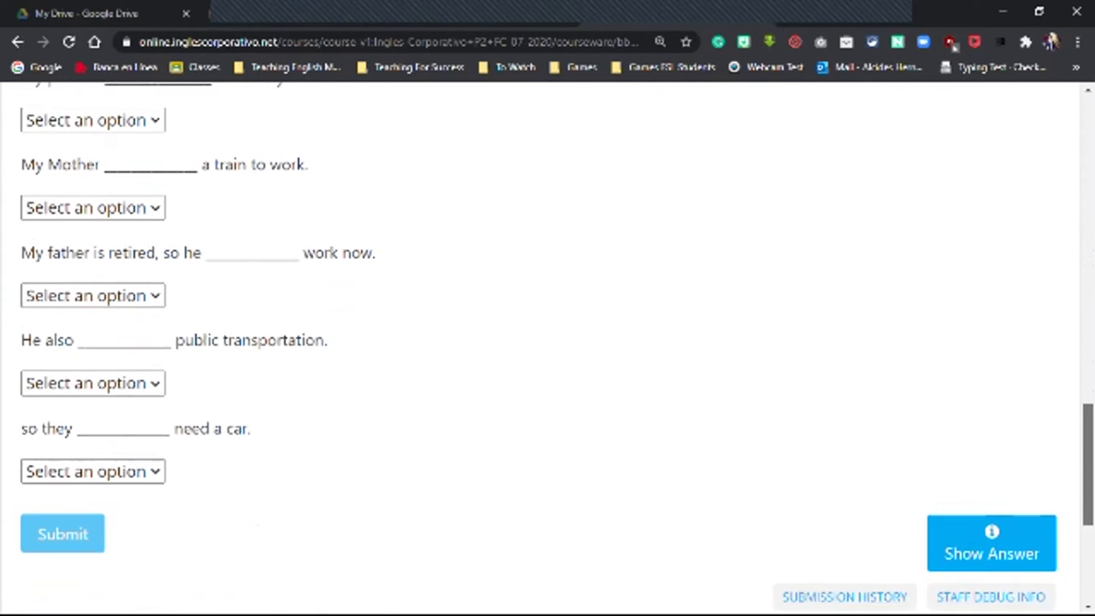
key(Up)
key(Up)
key(Up)
key(Up)
key(Up)
key(Up)
key(Up)
key(Up)
key(Up)
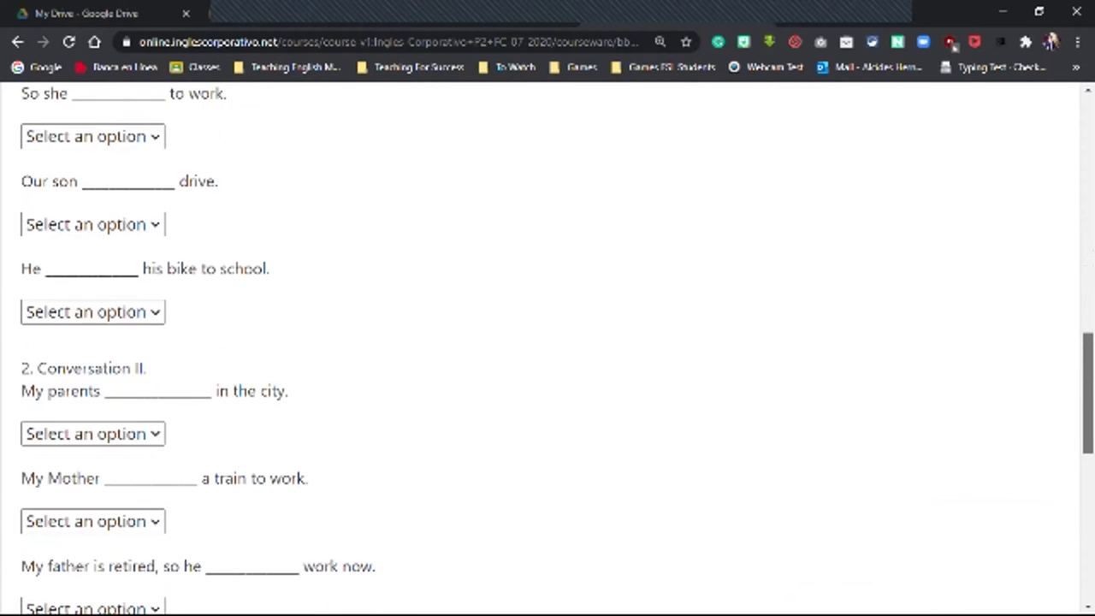
key(Up)
key(Up)
key(Up)
key(Up)
key(Up)
key(Up)
key(Up)
key(Up)
key(Up)
key(Up)
key(Up)
key(Up)
key(Up)
key(Up)
key(Up)
key(Up)
key(Up)
key(Up)
key(Up)
key(Up)
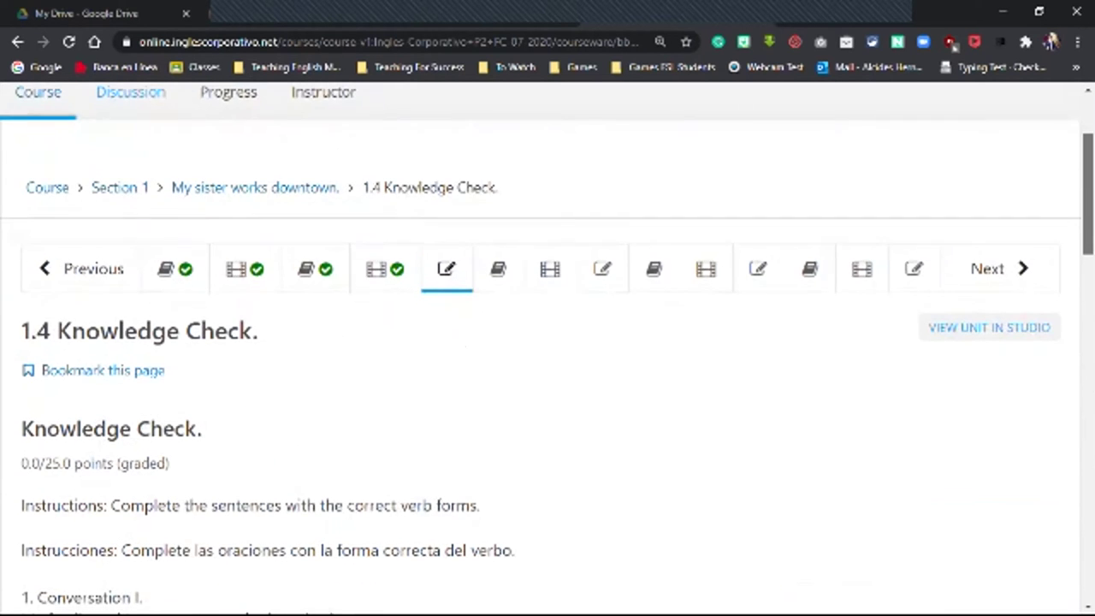
Open unit 1.5 Lesson Objective
key(Down)
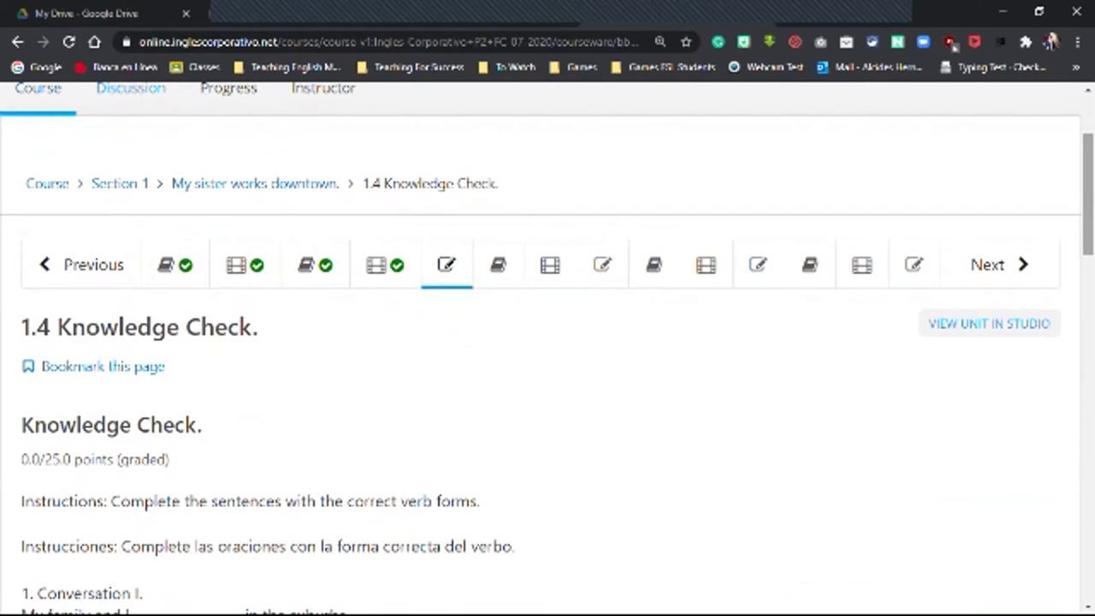
key(Tab)
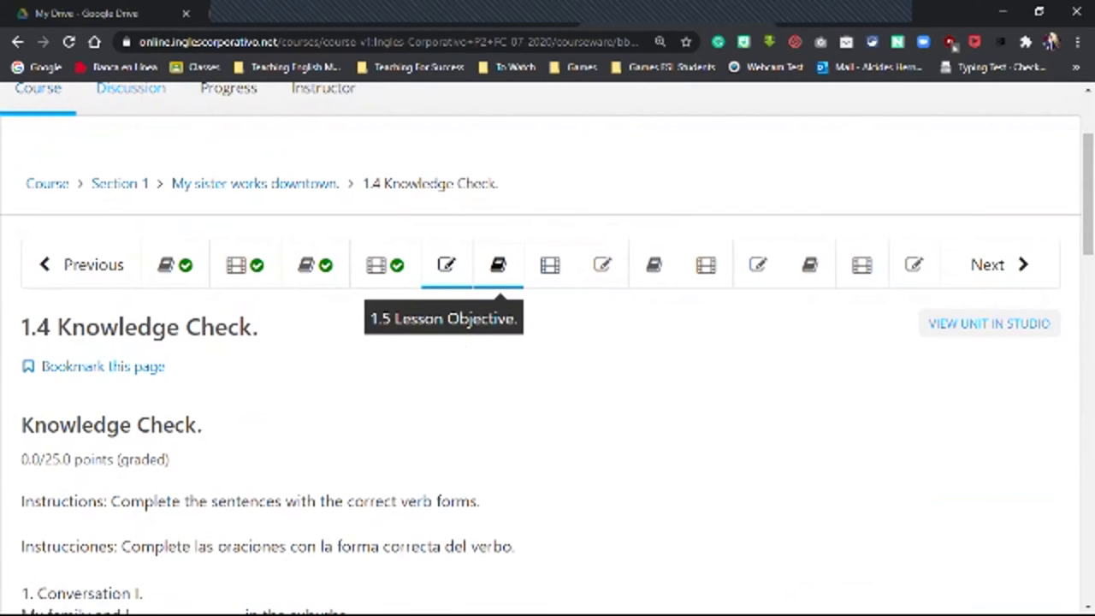
key(Return)
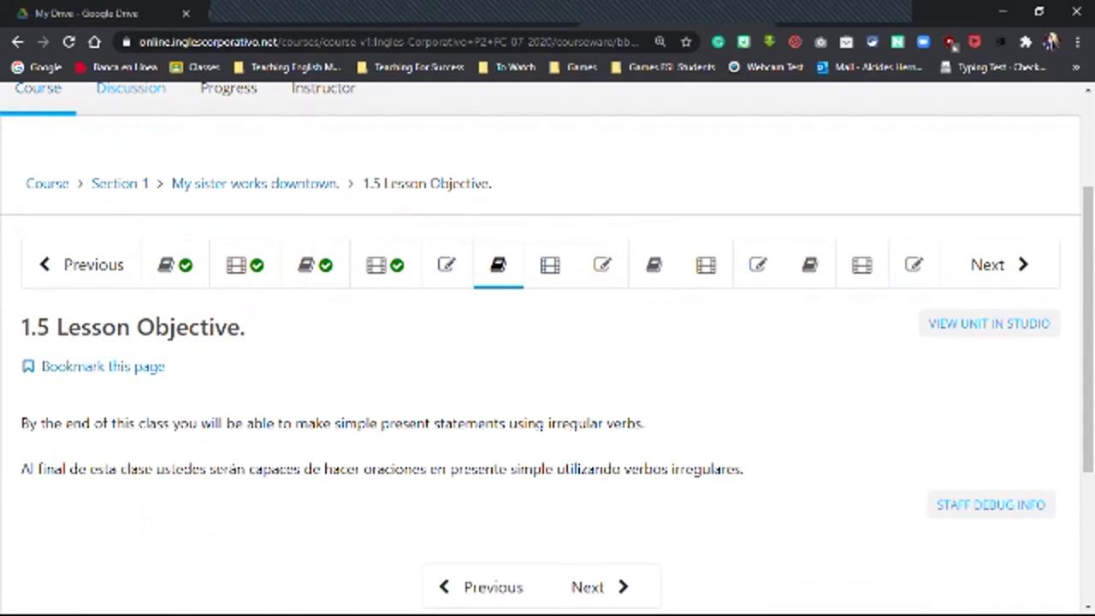